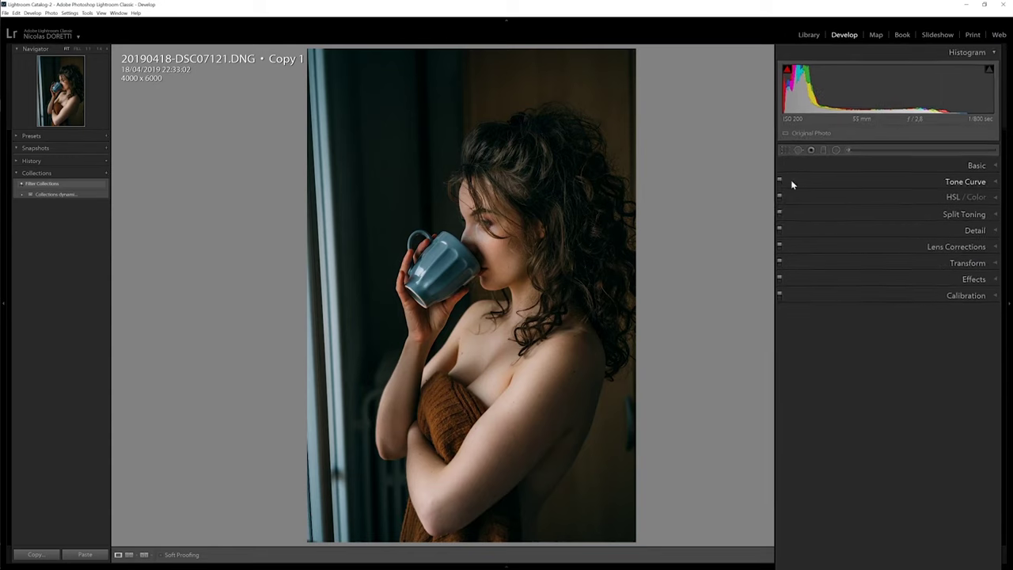
Step: Crop the portrait to about 3638 x 5457 pixels and reposition the photo inside the crop frame
click(783, 151)
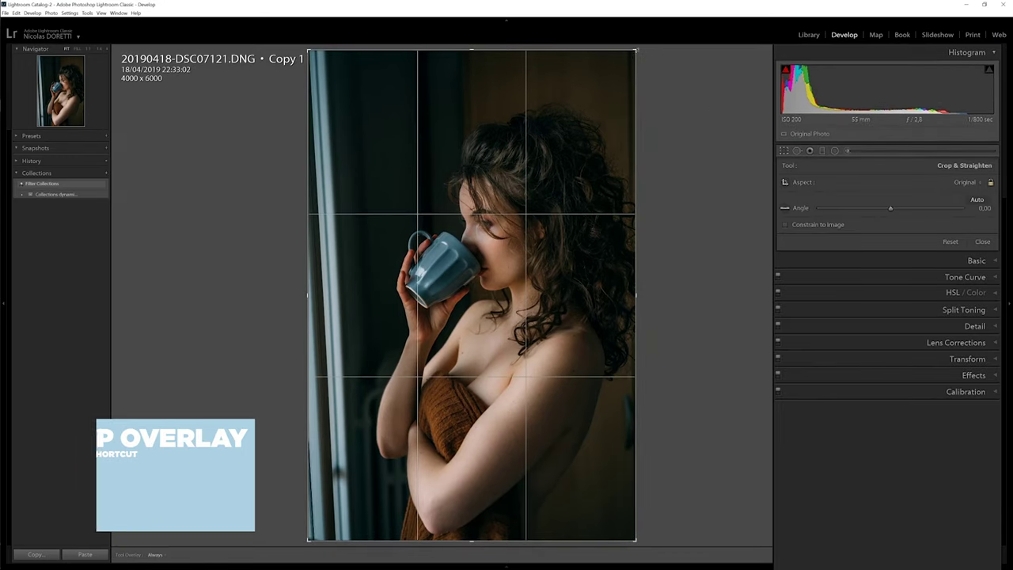
drag(307, 294, 351, 294)
drag(584, 183, 552, 187)
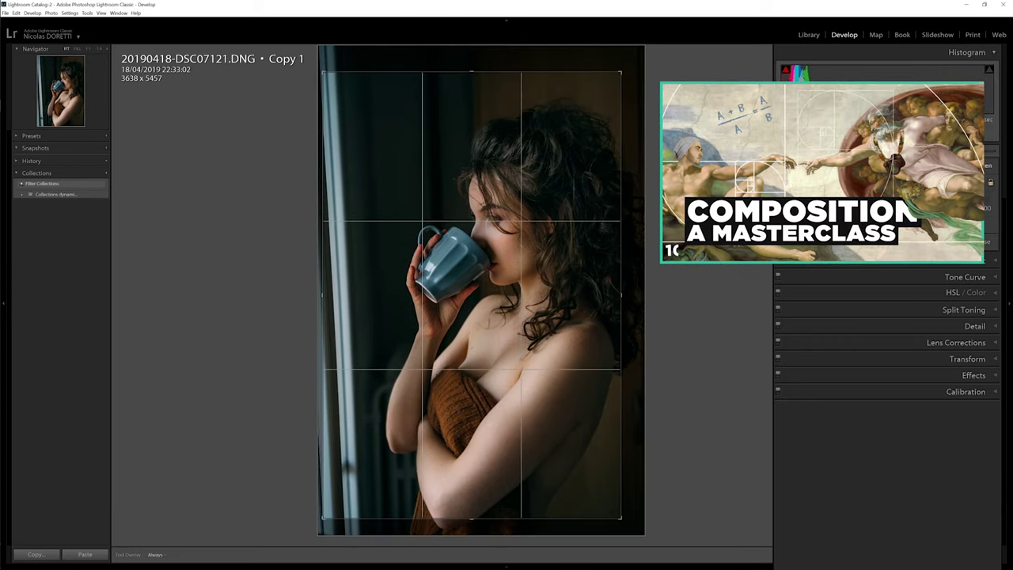
Step: Cycle through the crop guide overlays and return to the rule-of-thirds grid
key(o)
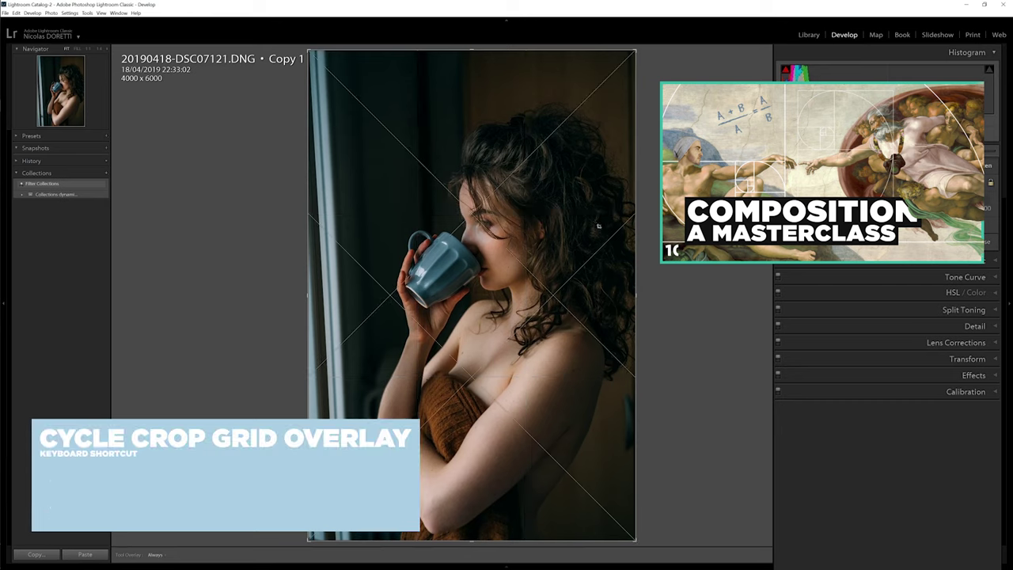
key(o)
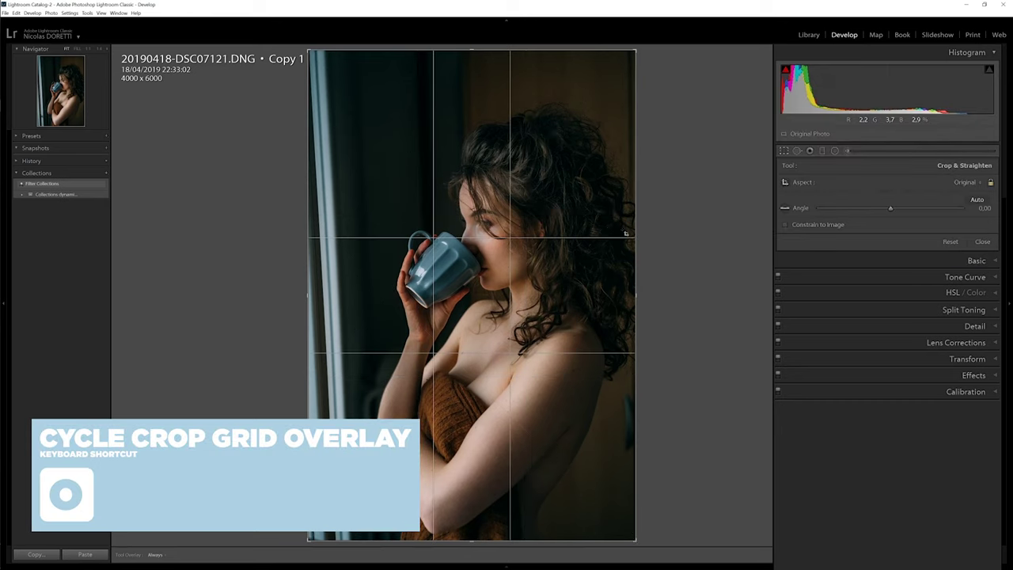
key(o)
key(o)
key(o)
key(o)
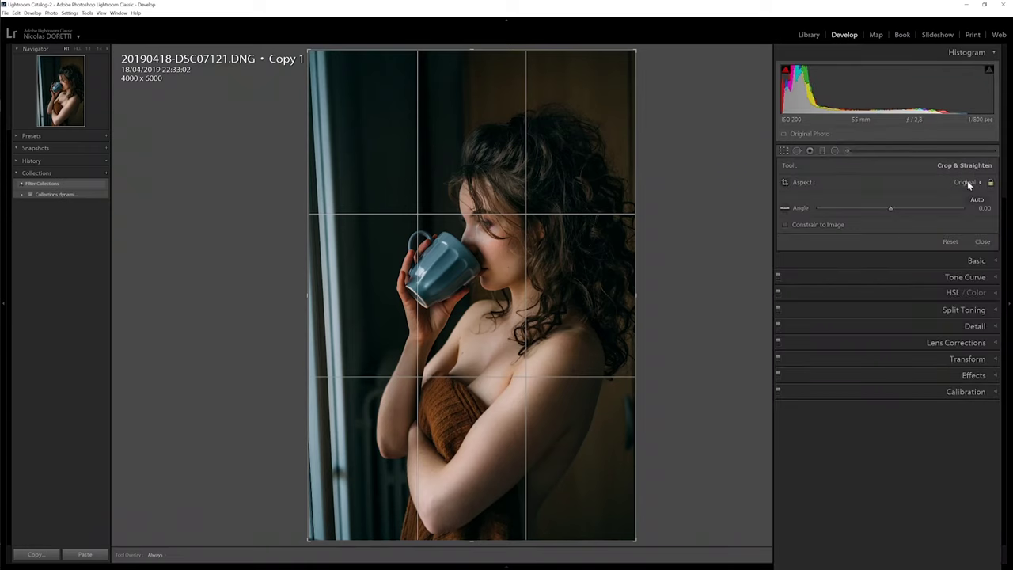
Step: Set the crop aspect ratio to 4 x 5 / 8 x 10 and switch the crop to landscape orientation
click(967, 181)
click(911, 229)
click(967, 182)
click(961, 240)
key(x)
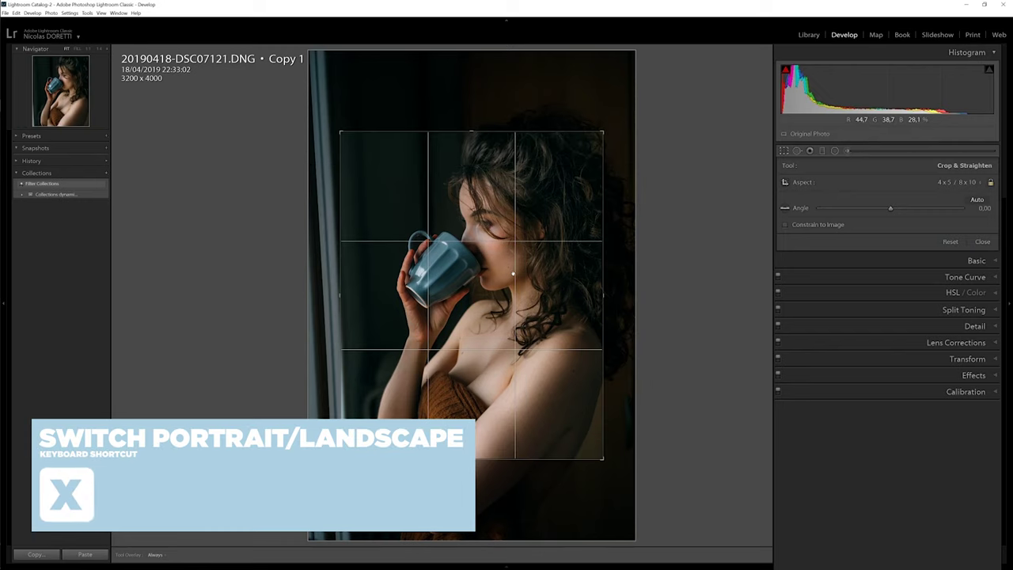
key(x)
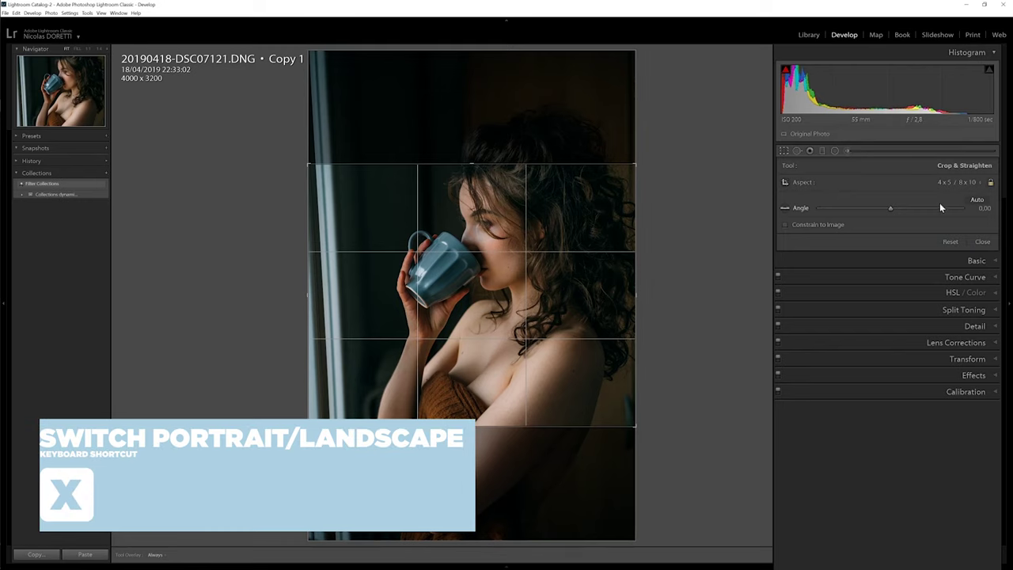
Step: Reset the crop and unlock its aspect ratio to adjust the frame freely
key(ctrl+alt+r)
click(990, 183)
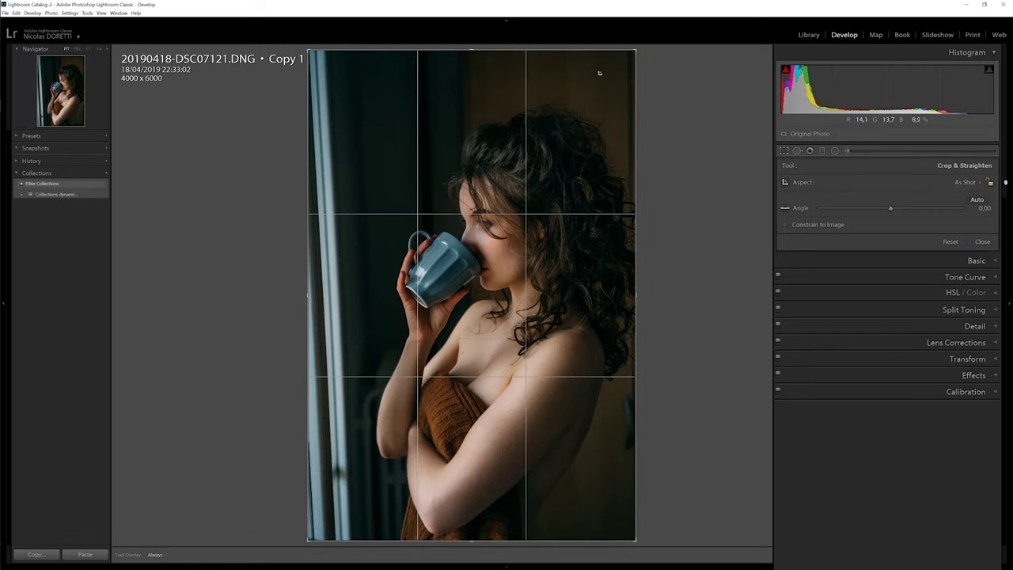
drag(584, 182, 595, 90)
Step: Try straightening the photo with the Straighten tool to an angle of 3.02, and reset the crop
click(783, 209)
drag(473, 151, 471, 149)
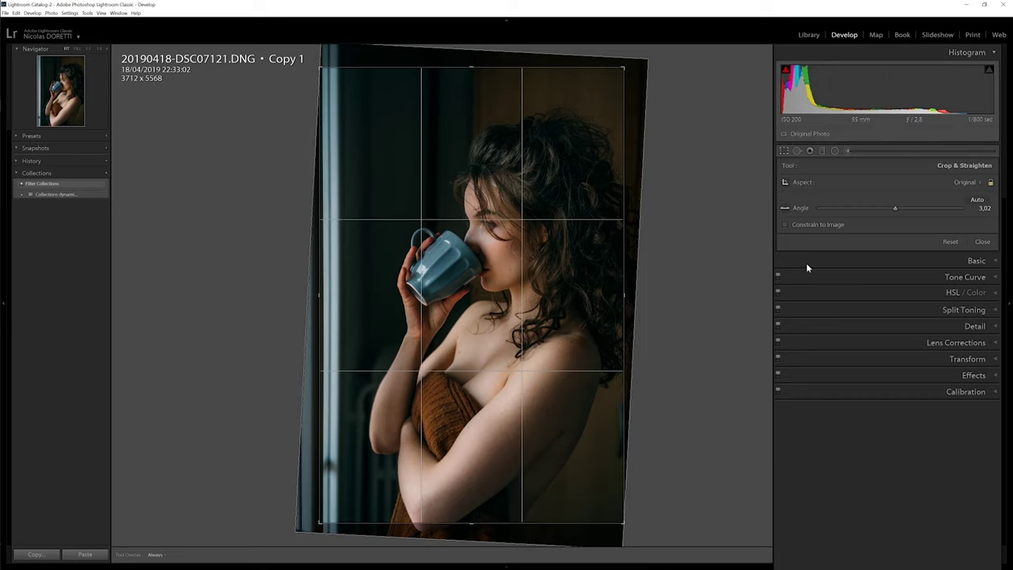
click(947, 241)
Step: Enable lens profile corrections for the photo using the Sony FE 55mm F1.8 ZA profile
click(925, 342)
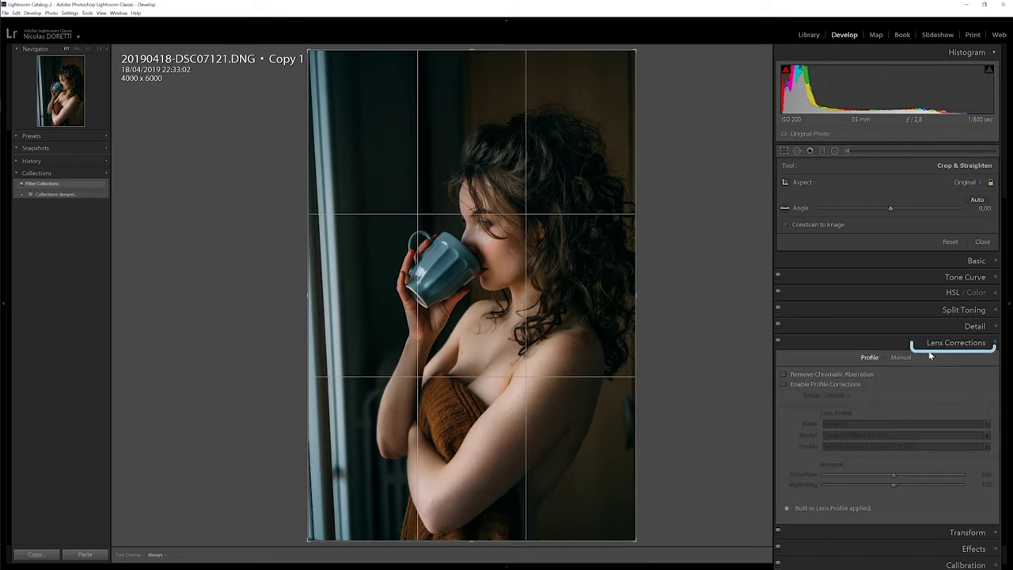
click(791, 386)
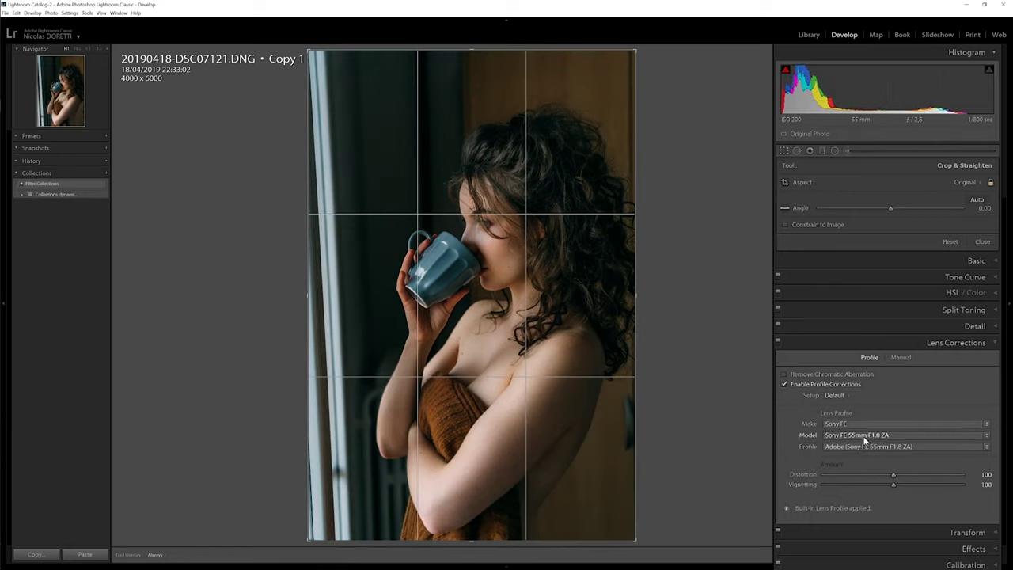
Step: Try the manual Vertical, Aspect and Rotate transforms and the Full Upright correction, and restore the original perspective
click(967, 532)
drag(893, 441, 882, 470)
double_click(905, 440)
double_click(899, 472)
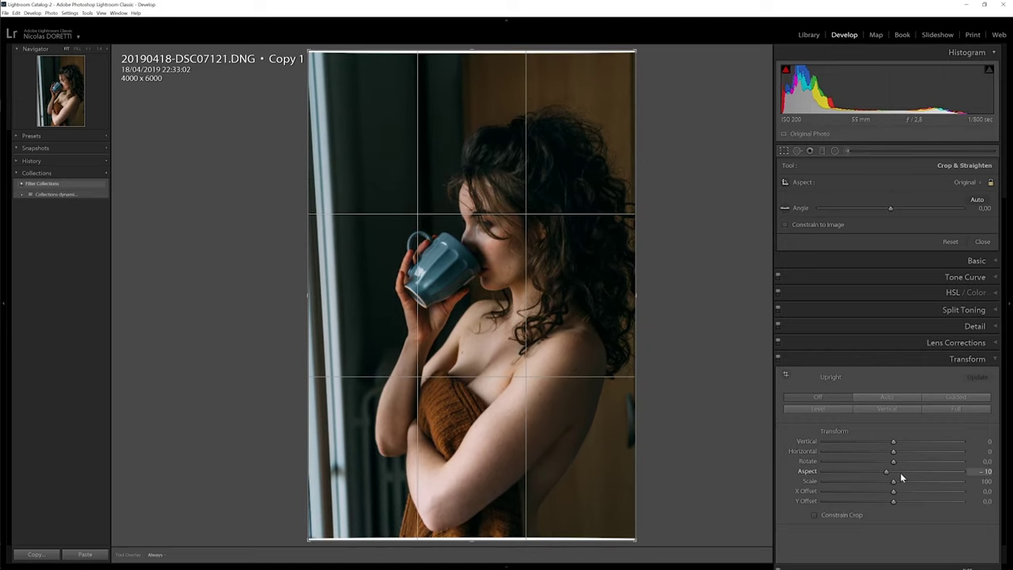
drag(893, 461, 916, 462)
double_click(901, 462)
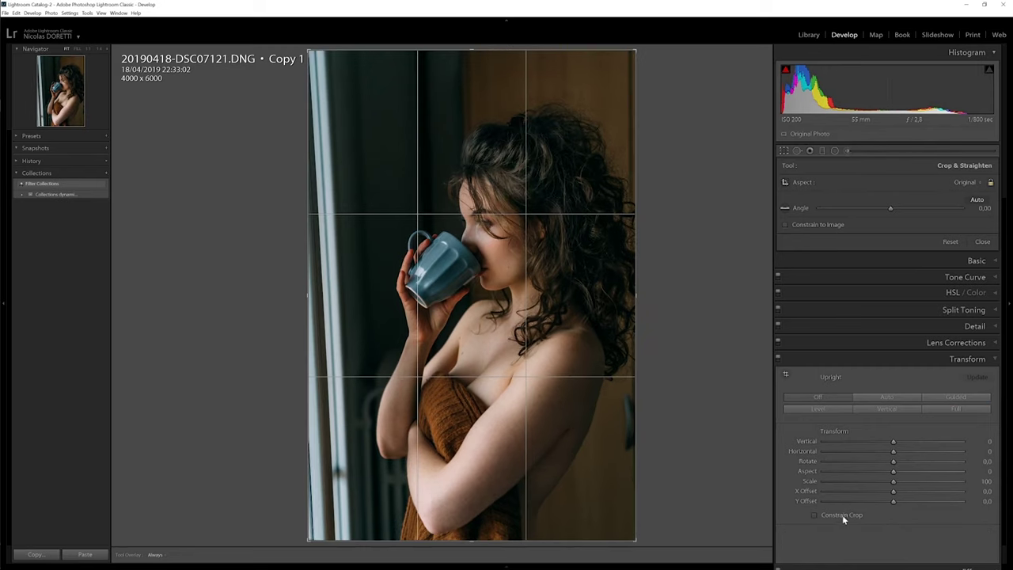
click(955, 410)
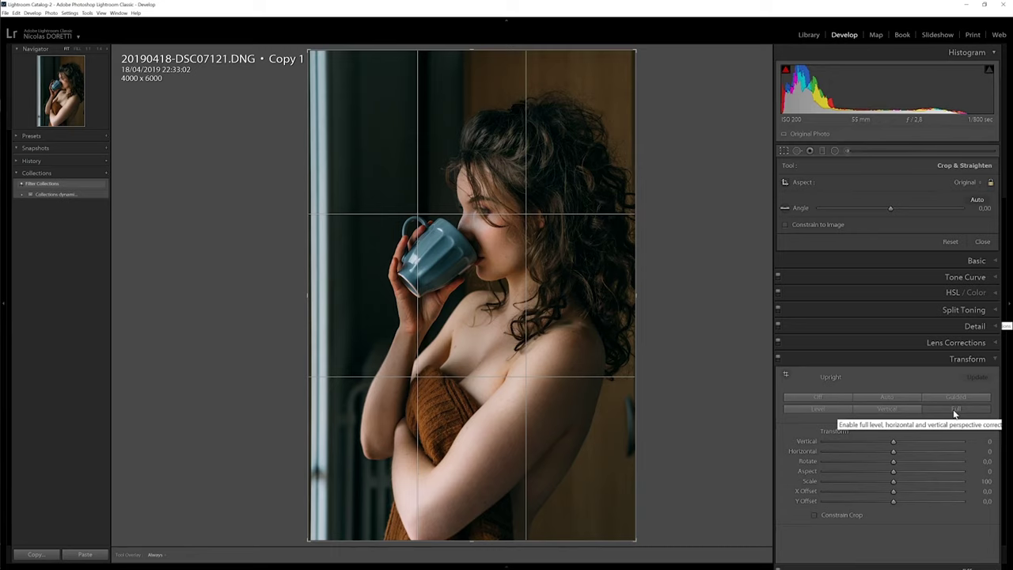
click(955, 409)
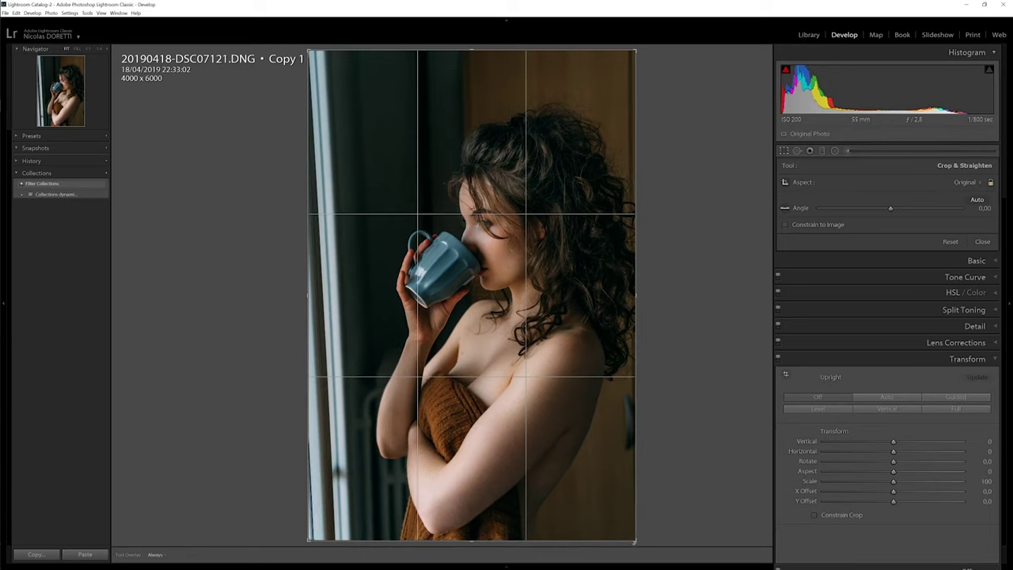
Step: Rotate the photo from a corner of the crop frame and apply the crop
drag(637, 542, 681, 464)
key(Return)
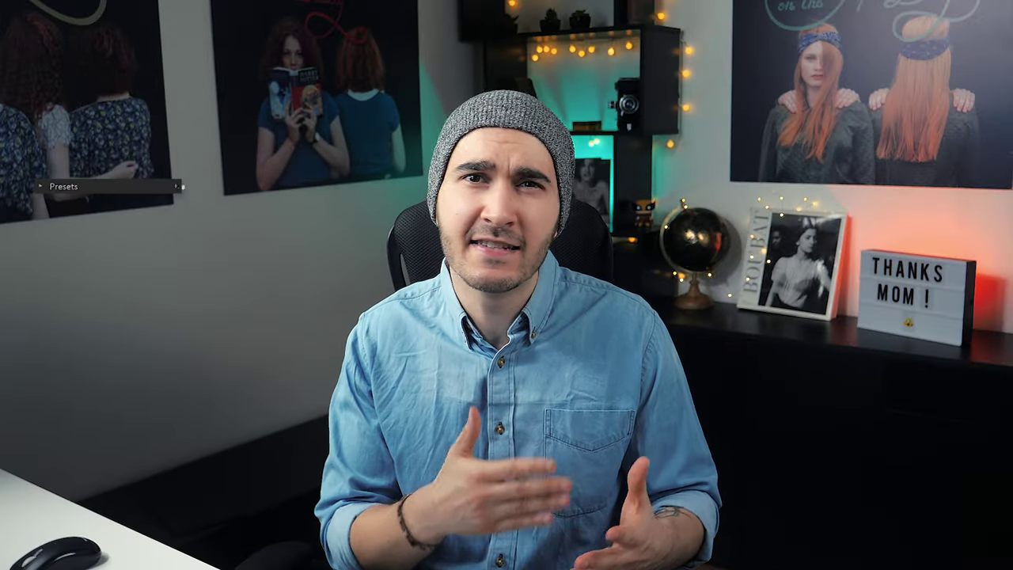
Step: Set up a new develop preset named "Name it and select a group" in the Portraits group
click(175, 186)
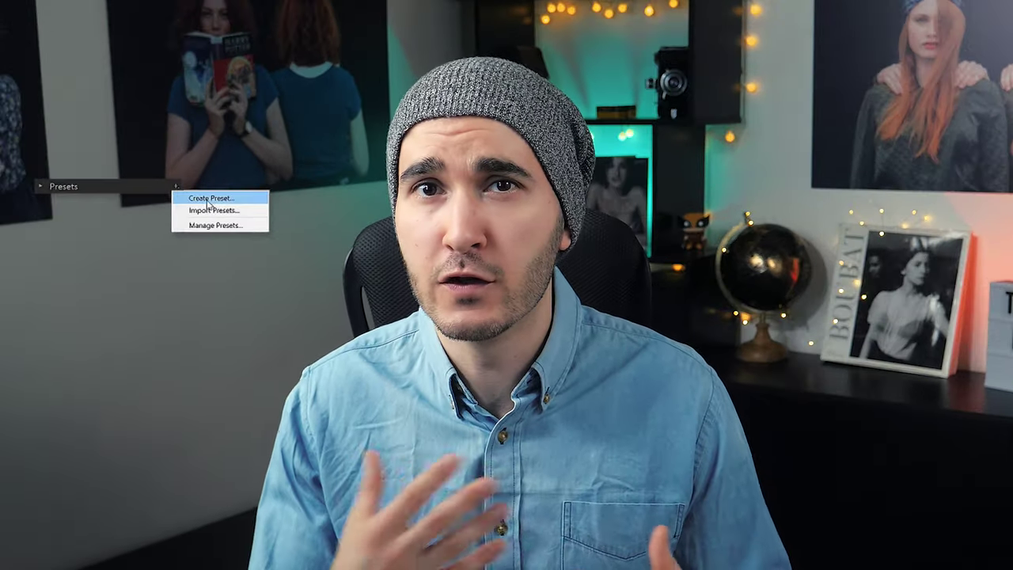
click(211, 199)
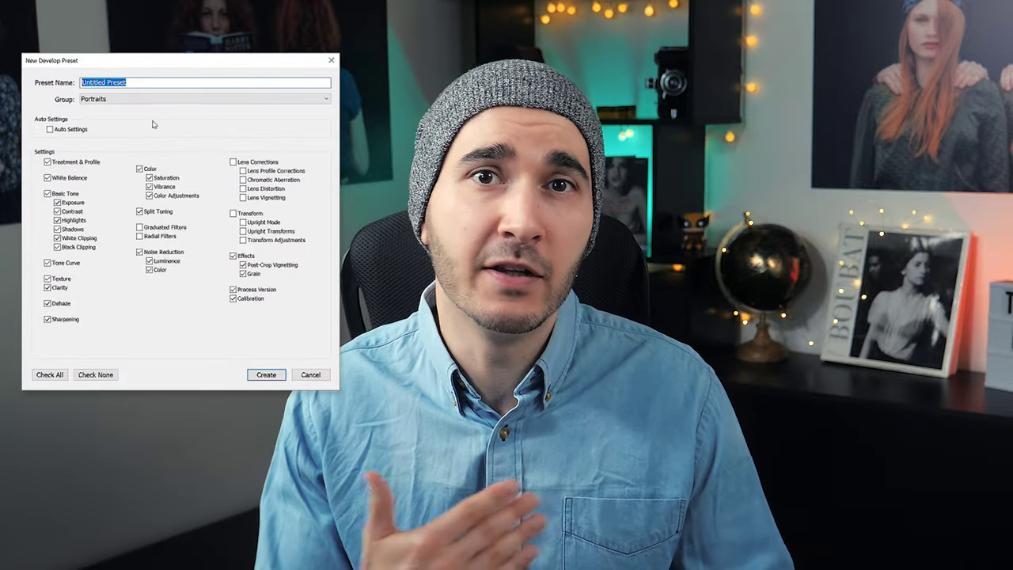
text(Name it and select a grou)
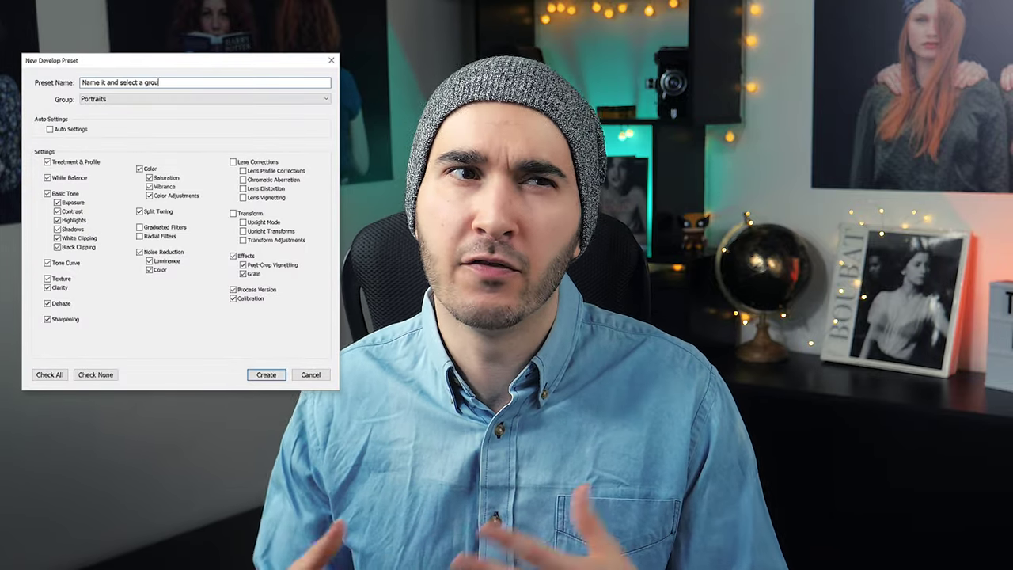
click(167, 99)
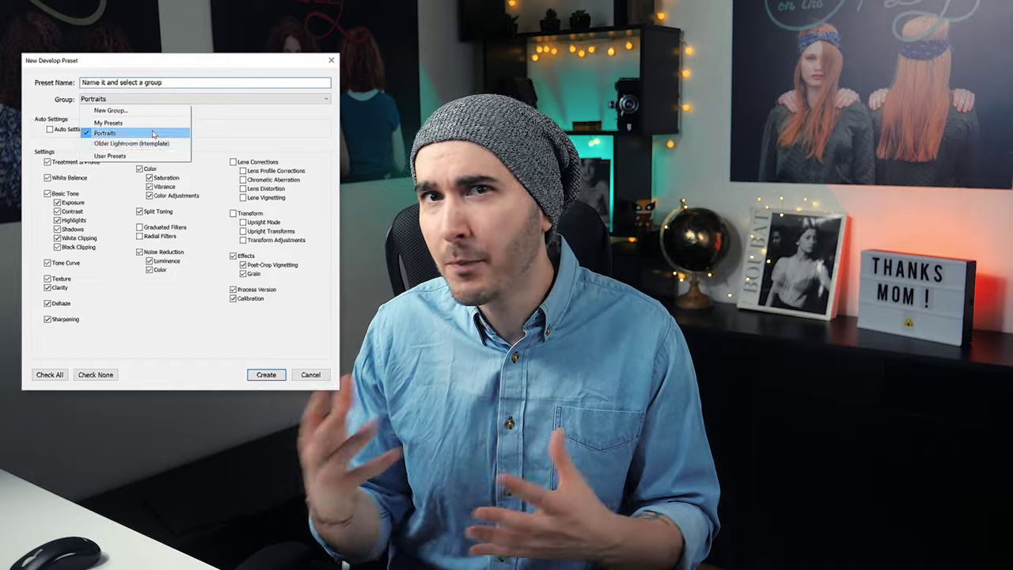
click(158, 131)
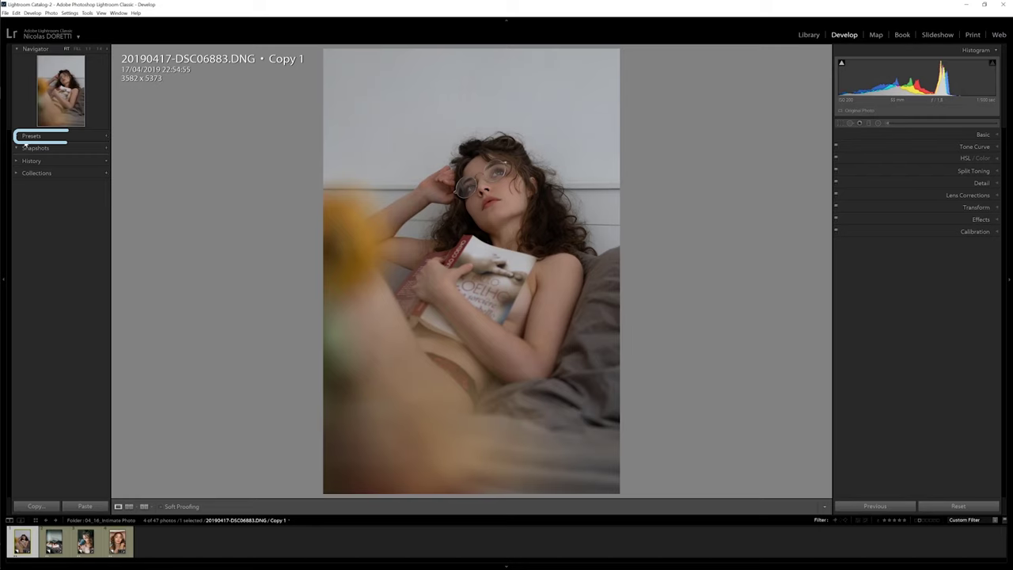
Step: Apply the Portrait 01 - Cold preset from the Portraits group to the photo of the woman holding a book
click(24, 141)
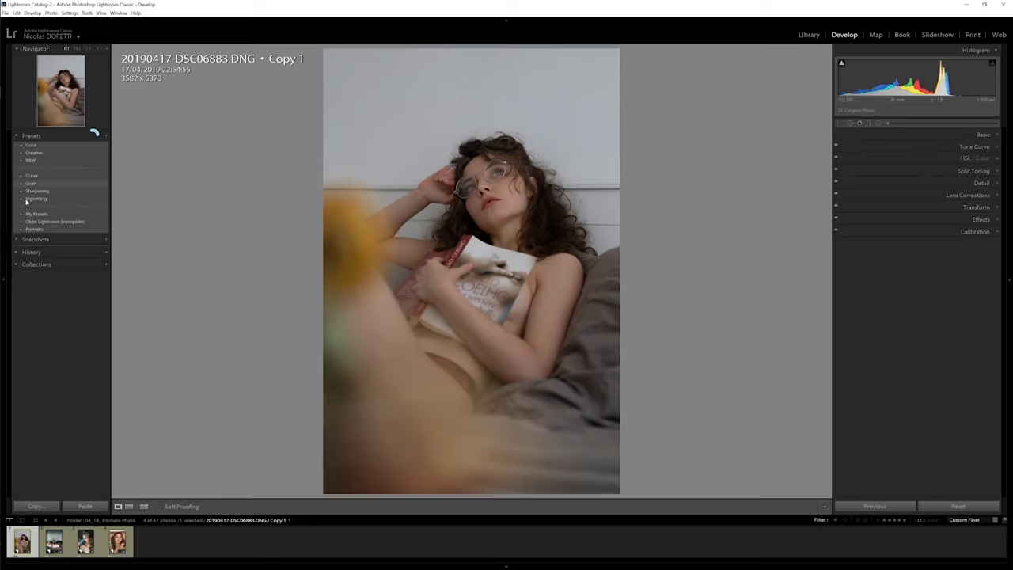
click(22, 228)
click(43, 237)
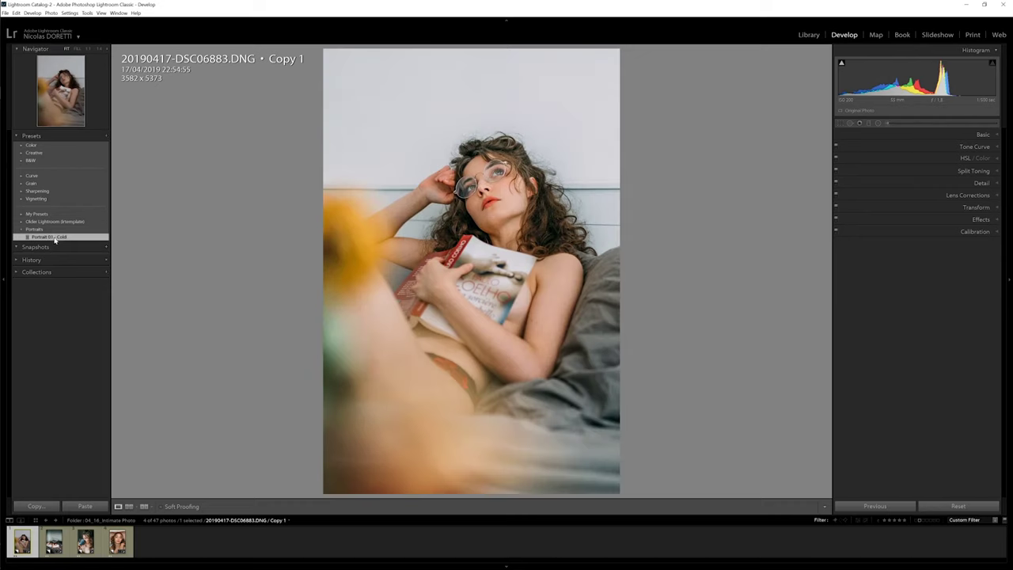
Step: Set the photo's Shadows to about +90 and its Highlights to about -86 in the basic adjustments
click(982, 135)
mouse_move(972, 239)
mouse_down()
mouse_move(955, 239)
mouse_move(968, 244)
mouse_up()
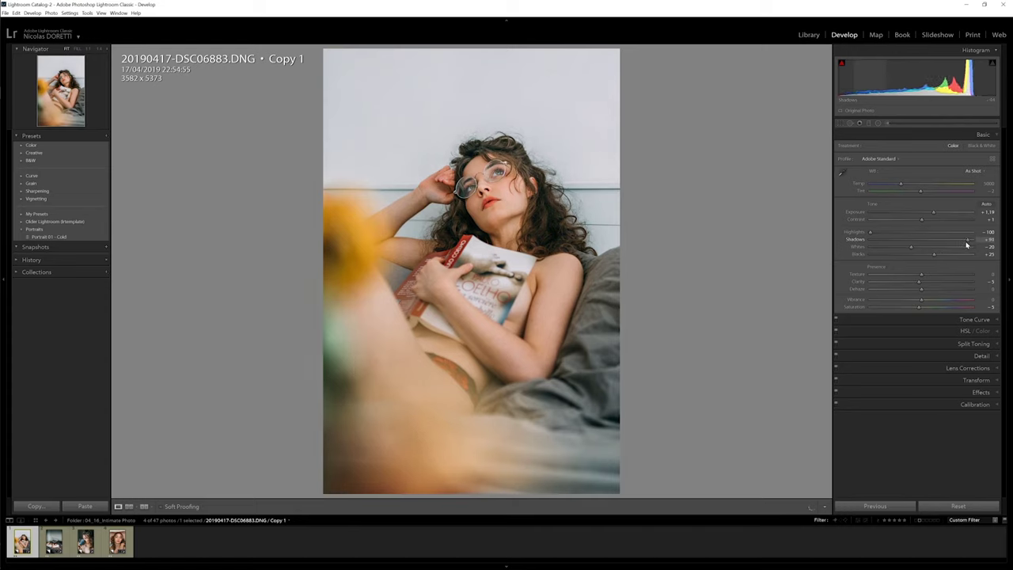
drag(870, 232, 878, 234)
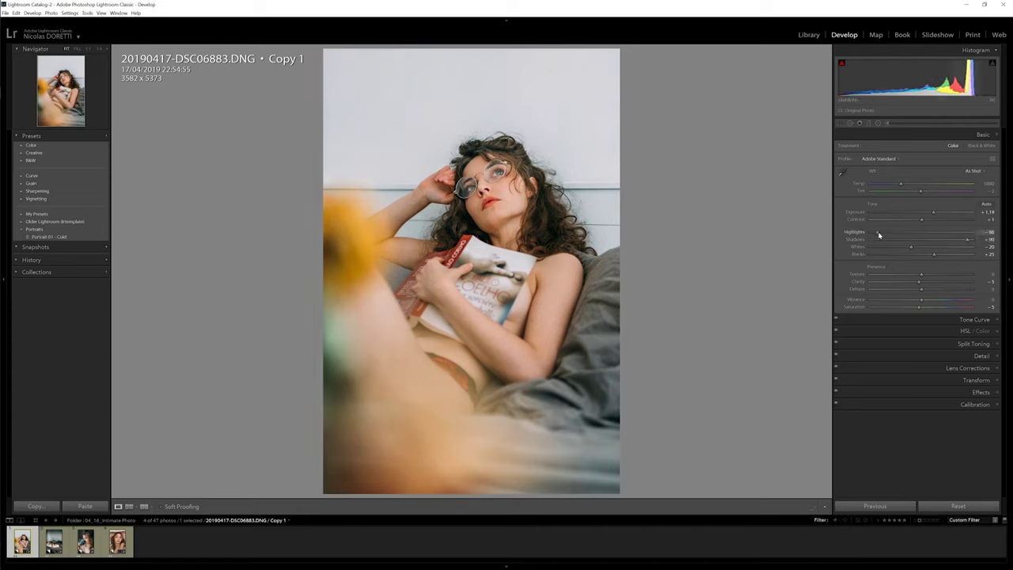
Step: Switch to the next photo, the woman lying on the bed, and adjust its white balance temperature slightly
key(Right)
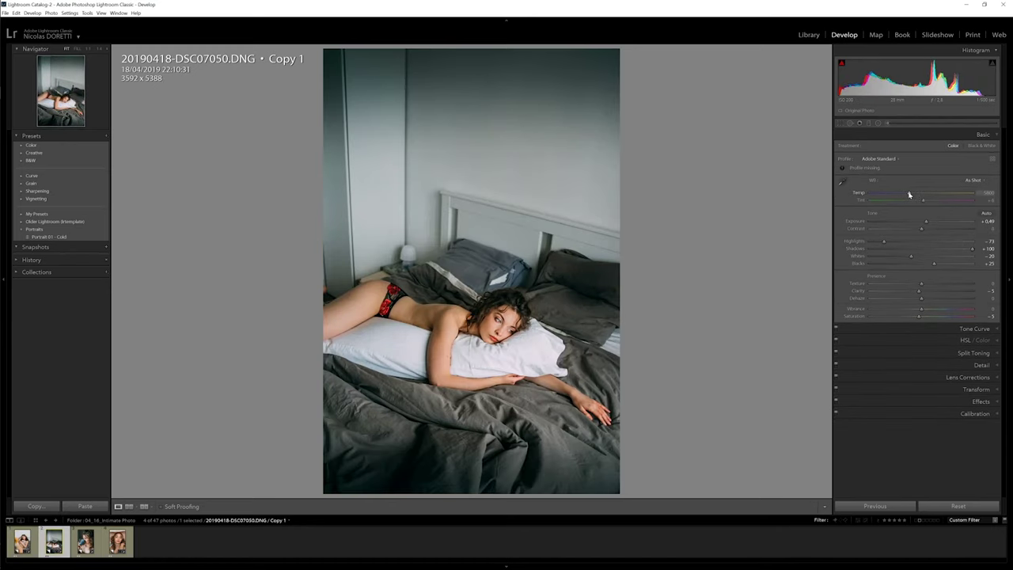
mouse_move(912, 195)
mouse_down()
mouse_move(895, 194)
mouse_move(908, 195)
mouse_up()
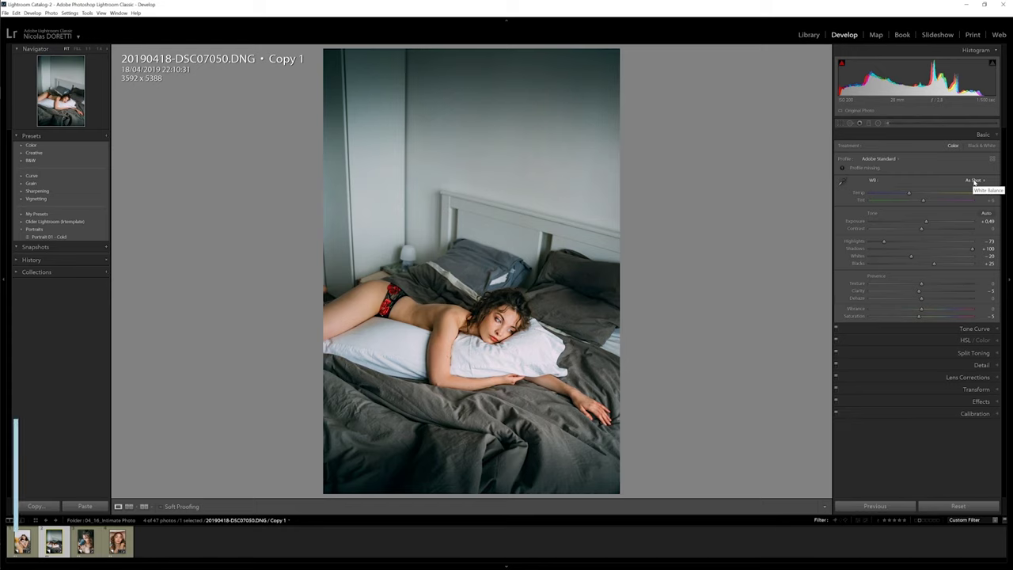
Step: Try the Auto white balance and a neutral sample from the white pillow, undoing each change
click(974, 181)
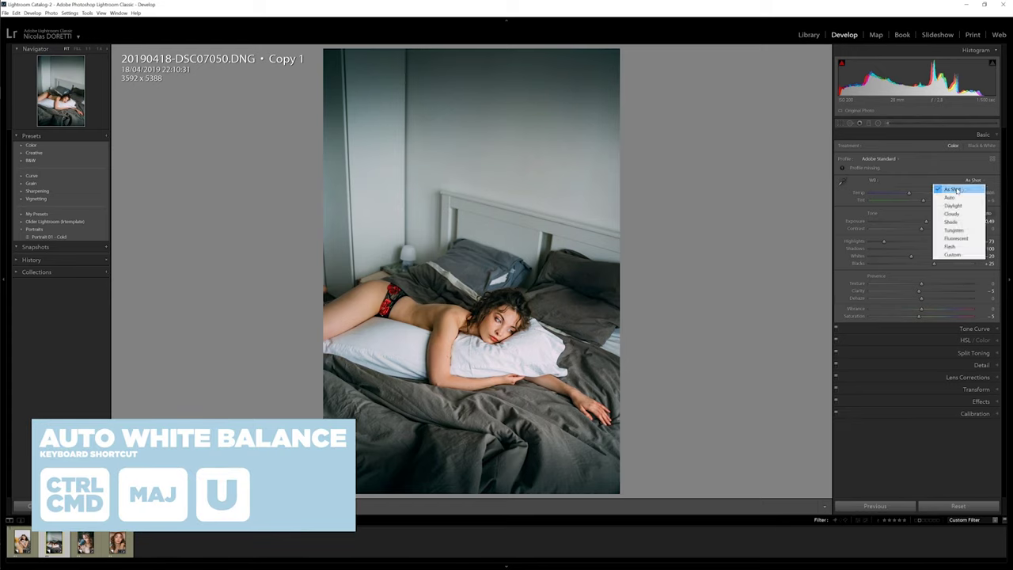
click(952, 197)
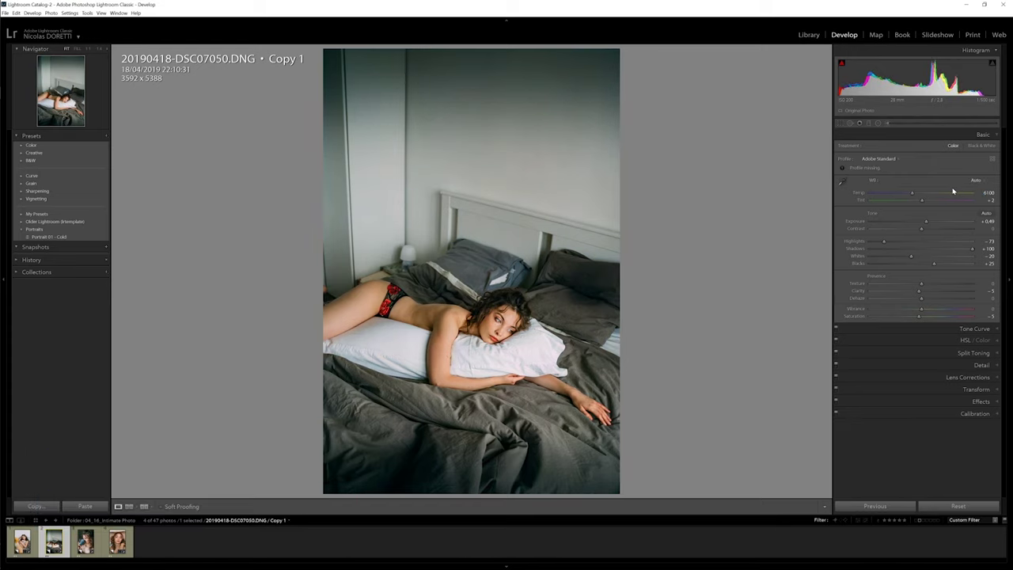
key(ctrl+z)
click(842, 182)
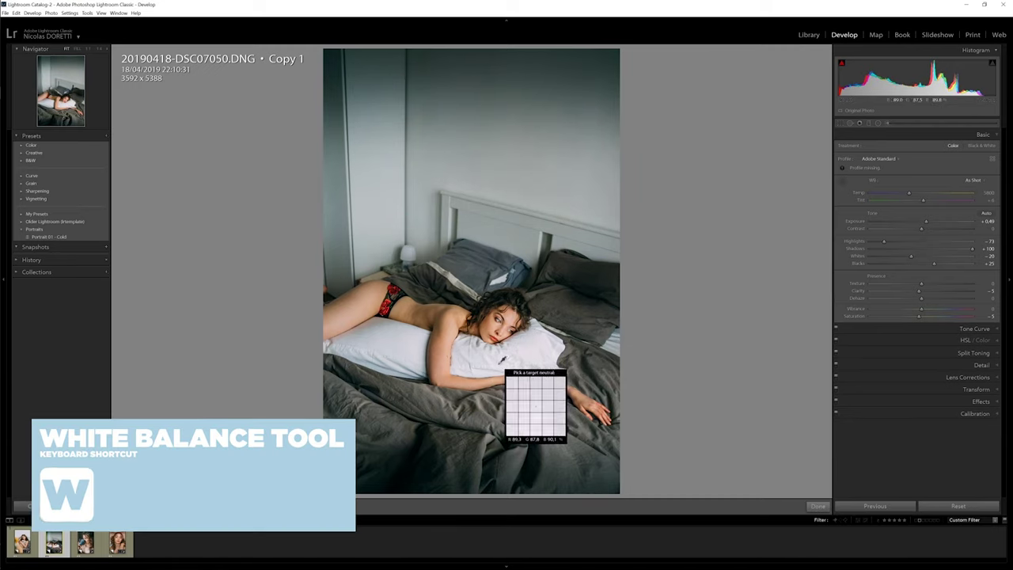
click(497, 364)
key(ctrl+z)
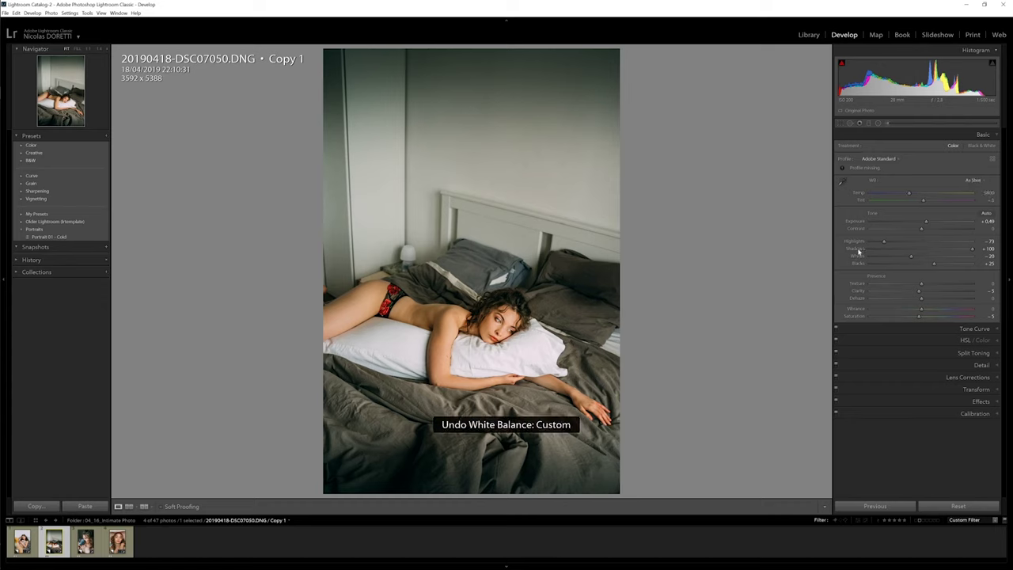
Step: Fine-tune the white balance temperature of the bed photo towards cooler
mouse_move(910, 191)
mouse_down()
mouse_move(925, 196)
mouse_move(908, 195)
mouse_up()
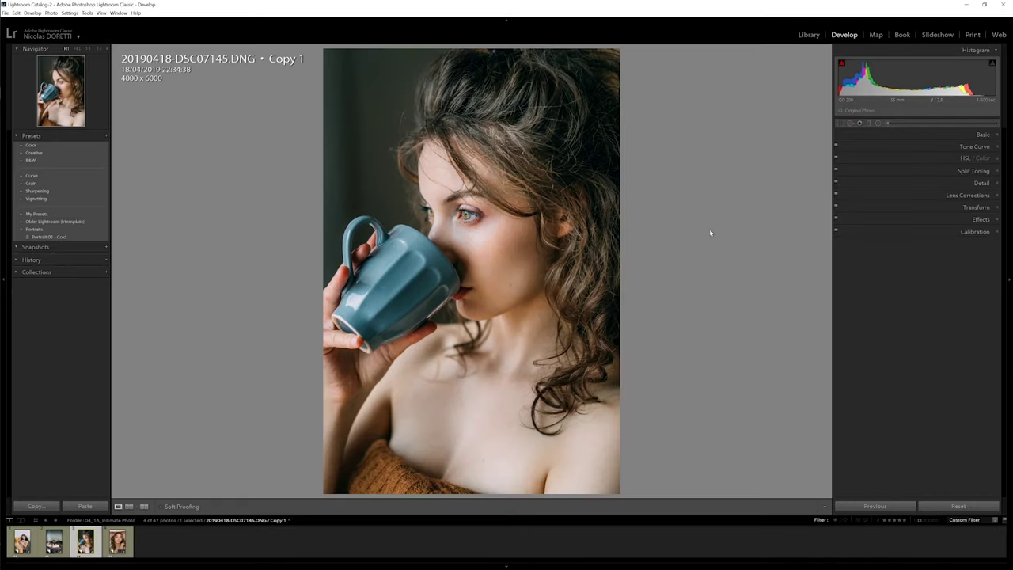
Step: Split-tone the shadows of the close-up mug portrait with a blue tint, hue 238 and saturation 16
click(973, 171)
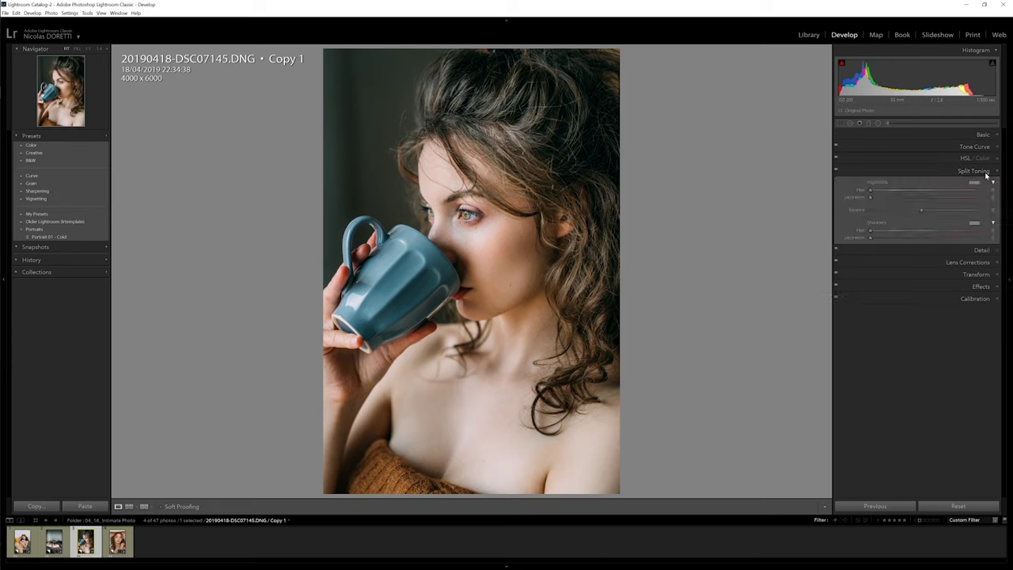
click(972, 225)
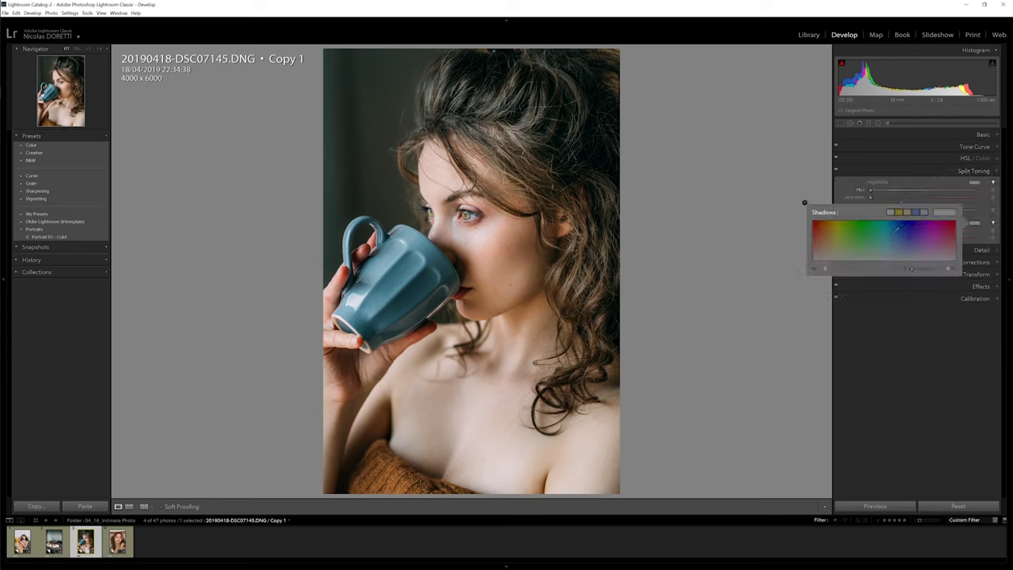
drag(854, 246, 912, 250)
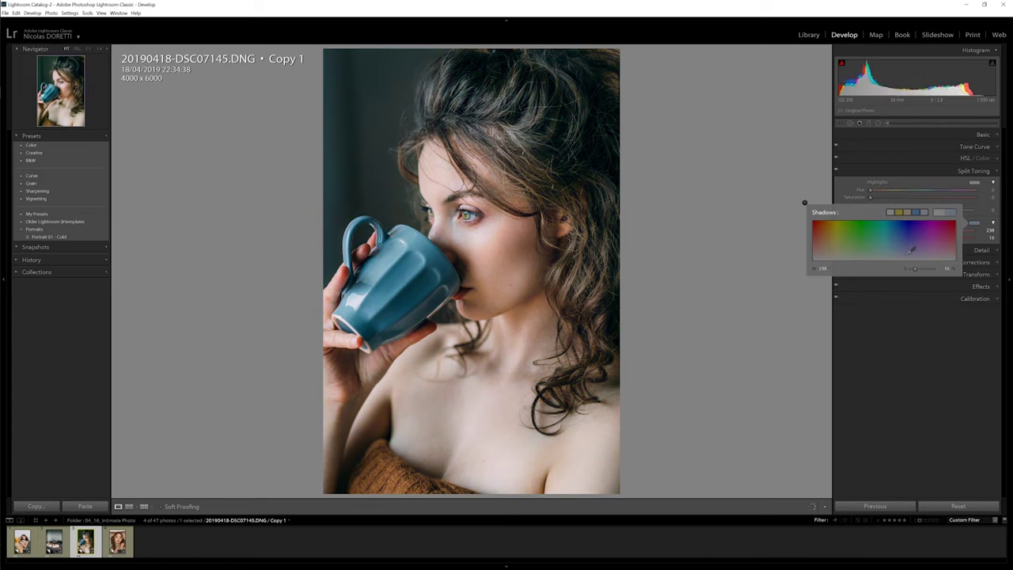
Step: Split-tone the mug portrait with yellowish highlights at saturation 22 and blue shadows at hue 207, saturation 20
click(974, 185)
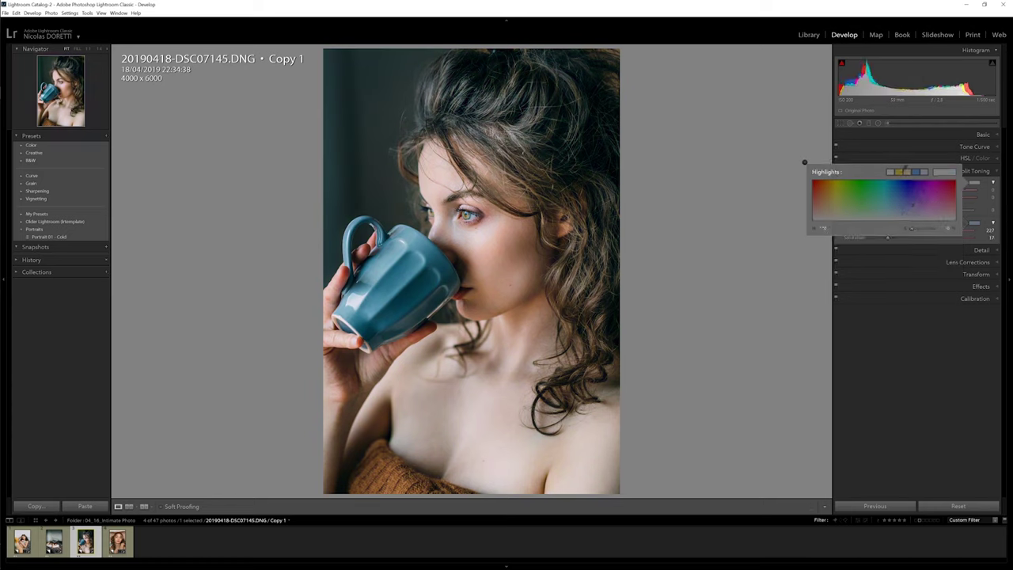
click(974, 222)
click(925, 213)
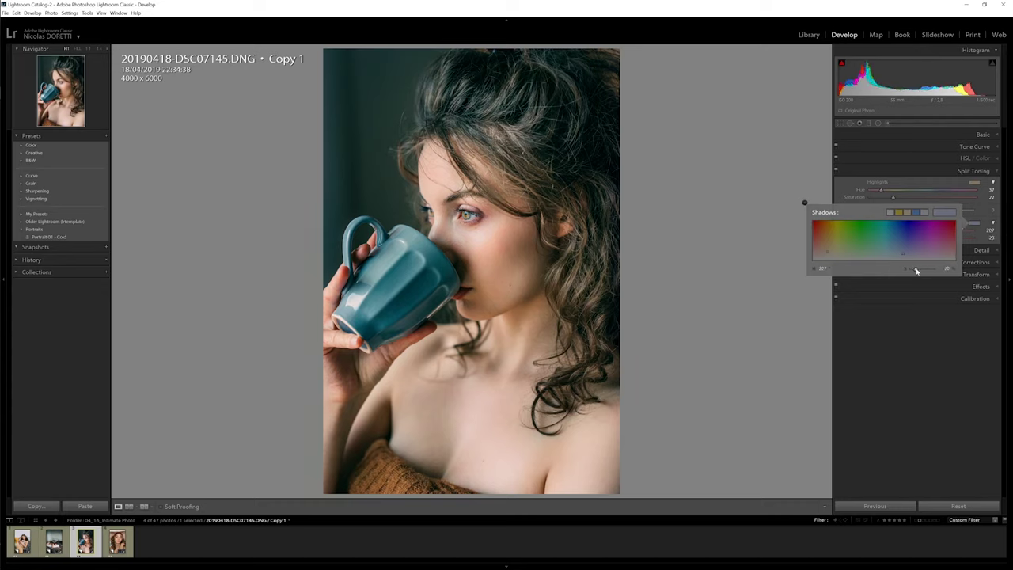
Step: Try a green split-toning tint in the mug portrait's shadows and a magenta tint in its highlights
click(861, 244)
drag(862, 245, 863, 248)
click(977, 183)
mouse_move(935, 207)
mouse_down()
mouse_move(944, 206)
mouse_move(938, 190)
mouse_up()
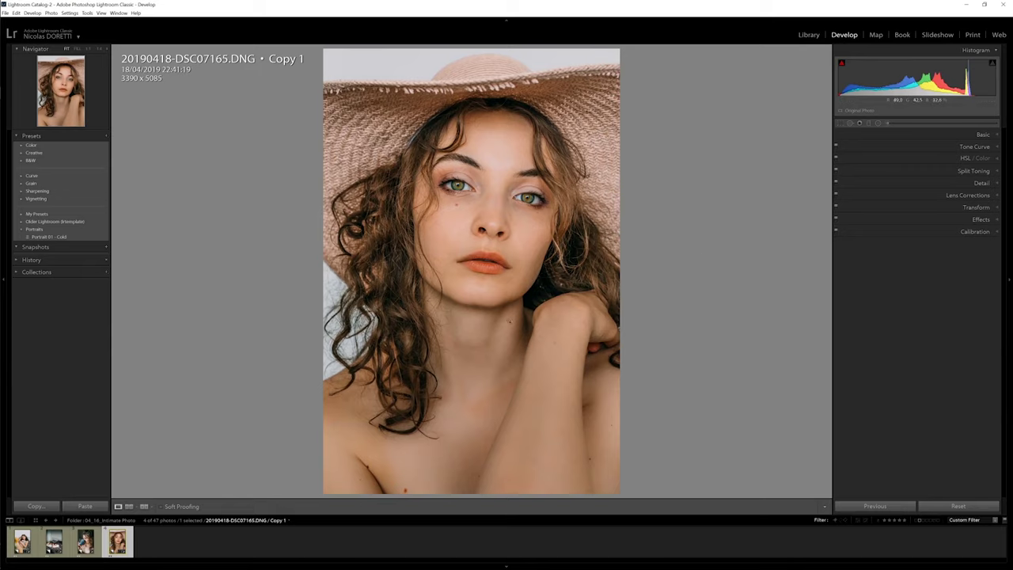
Step: Adjust the hat portrait's HSL colours: red hue +46, yellow hue -26, orange saturation -1, and a higher orange luminance
click(994, 161)
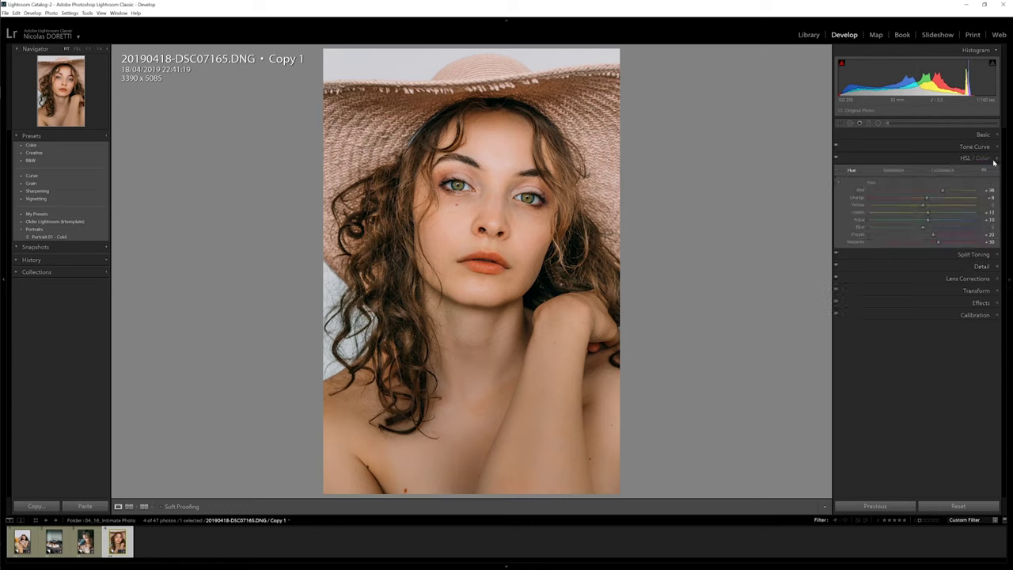
click(894, 171)
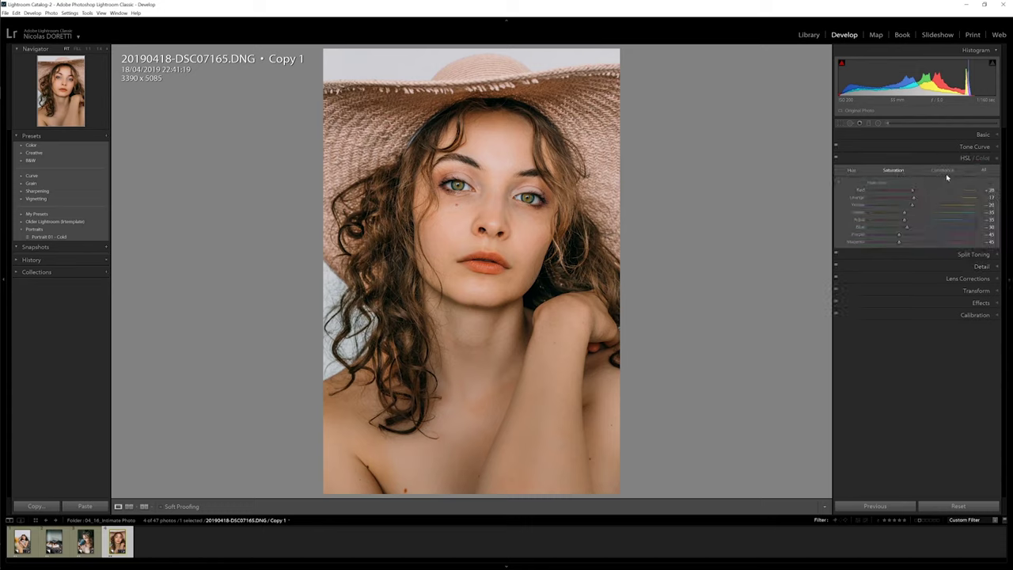
click(943, 171)
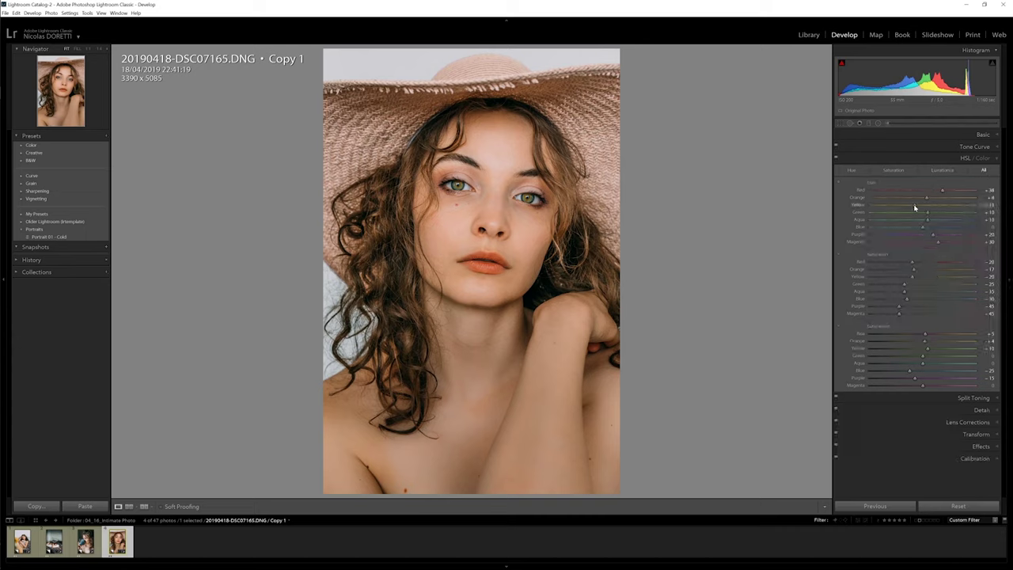
drag(908, 207, 908, 205)
drag(915, 272, 909, 272)
drag(918, 344, 930, 342)
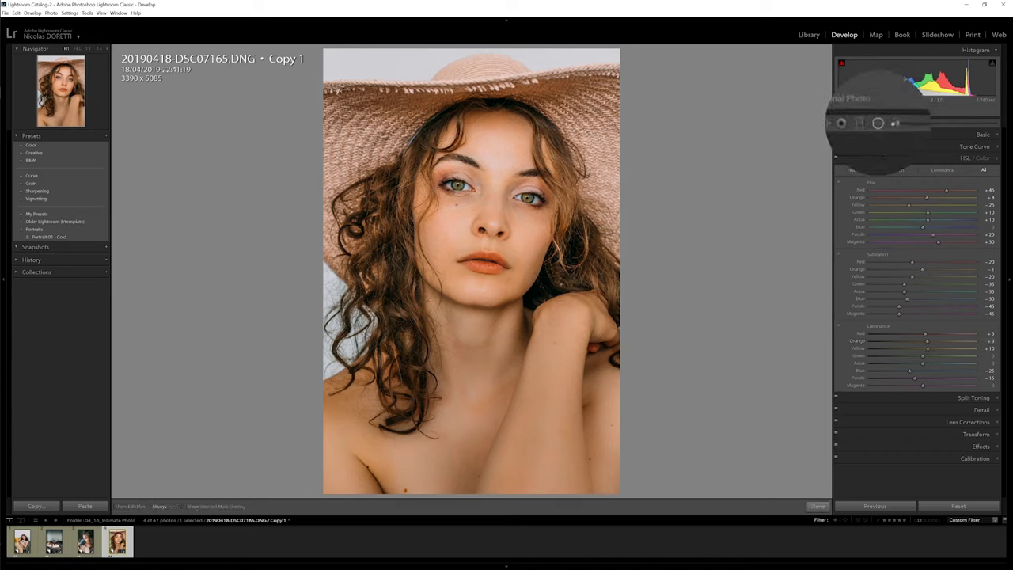
Step: Place a radial filter around the face in the hat portrait and invert its mask
click(877, 123)
drag(471, 206, 584, 327)
click(862, 318)
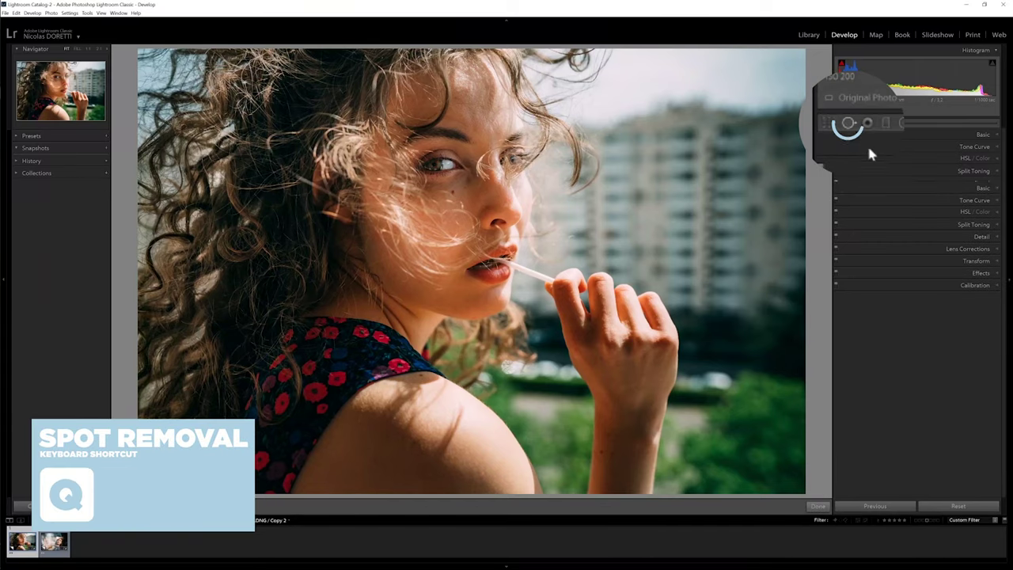
Step: Heal the blemishes on the forehead and nose with Spot Removal at size 43, viewing the windblown portrait at 1:1
key(q)
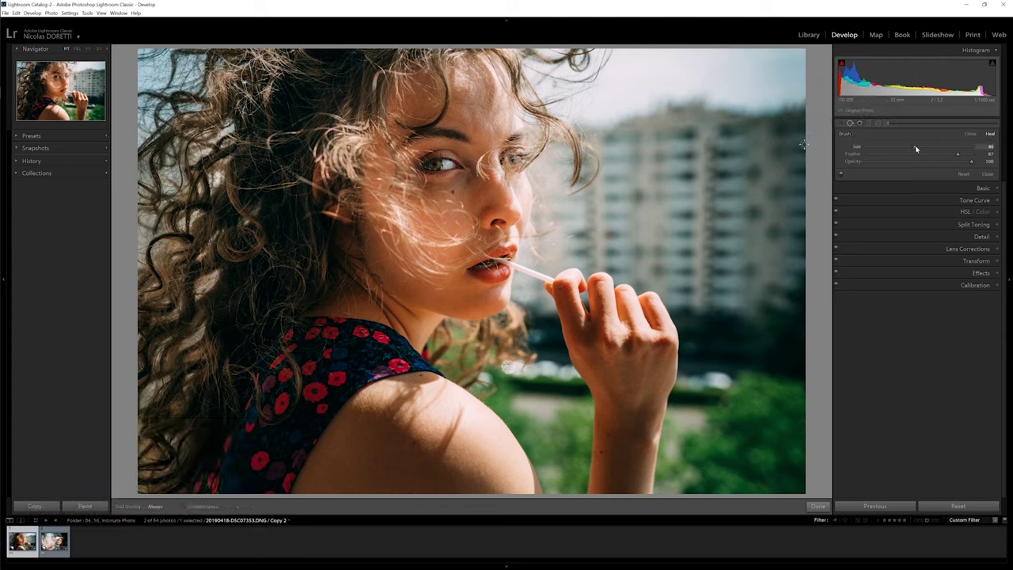
drag(904, 148, 900, 147)
click(88, 49)
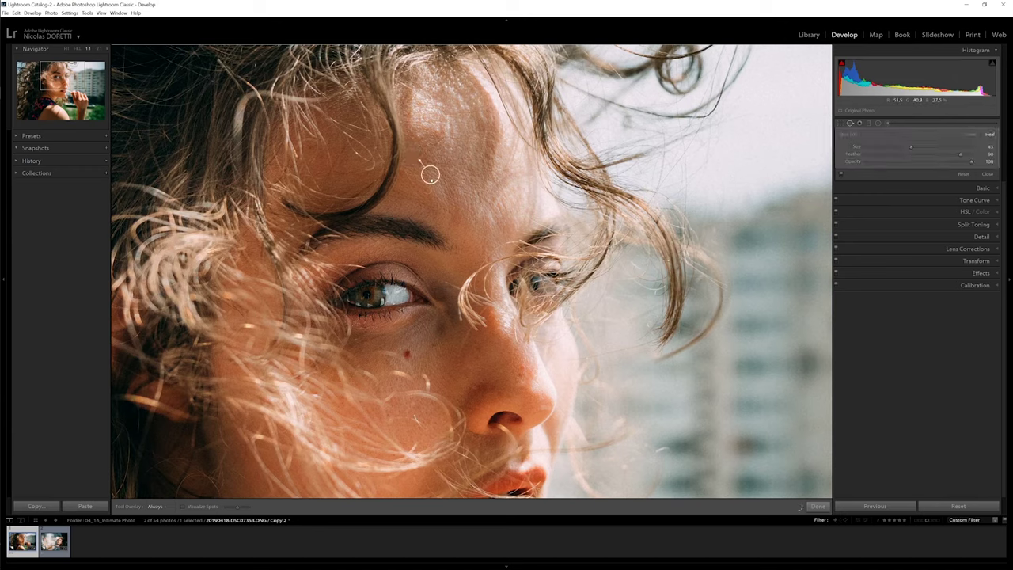
click(428, 173)
click(484, 174)
drag(492, 355, 504, 233)
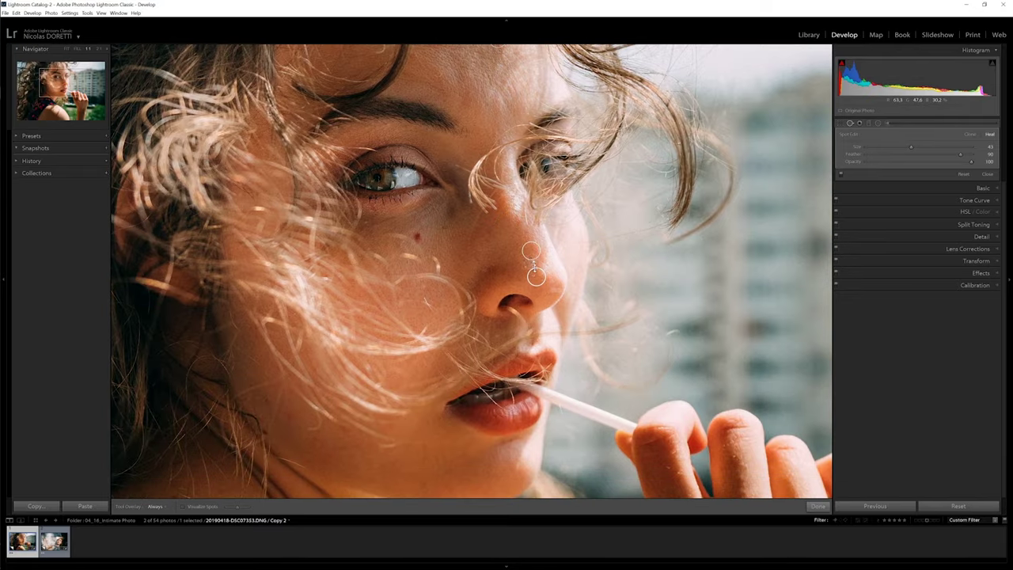
click(520, 234)
Step: Reduce the healing brush to size 30 while healing the blemishes on the chin and jaw
drag(510, 307, 565, 228)
scroll(515, 373, down, 2)
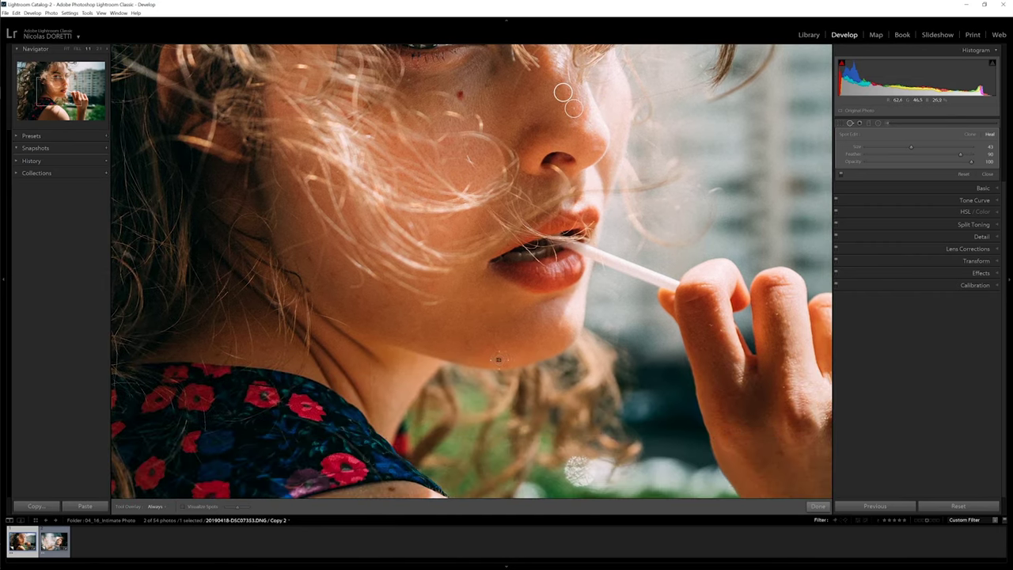
mouse_move(908, 148)
mouse_down()
mouse_move(892, 150)
mouse_move(902, 149)
mouse_up()
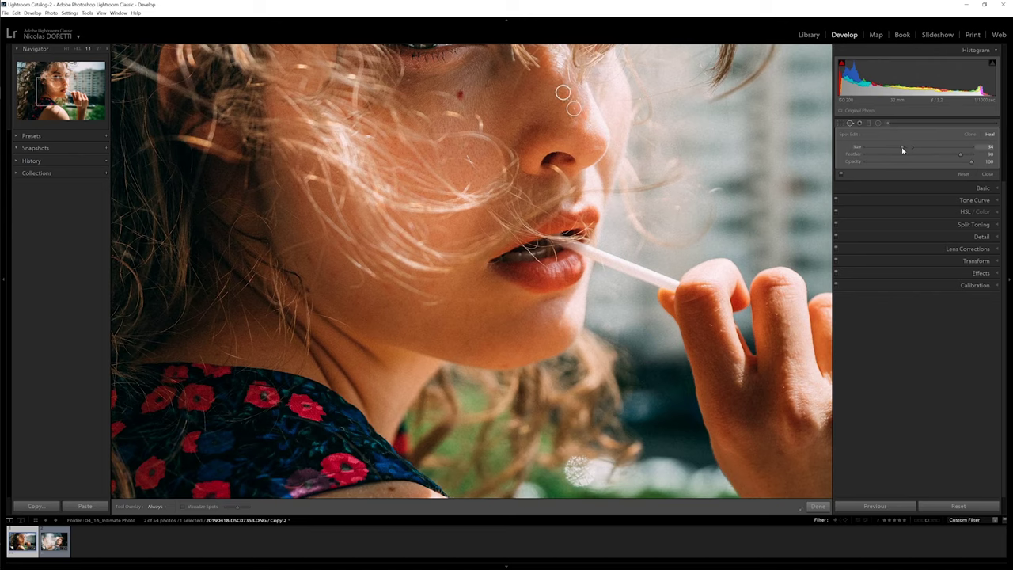
click(504, 365)
drag(899, 149, 897, 149)
click(466, 342)
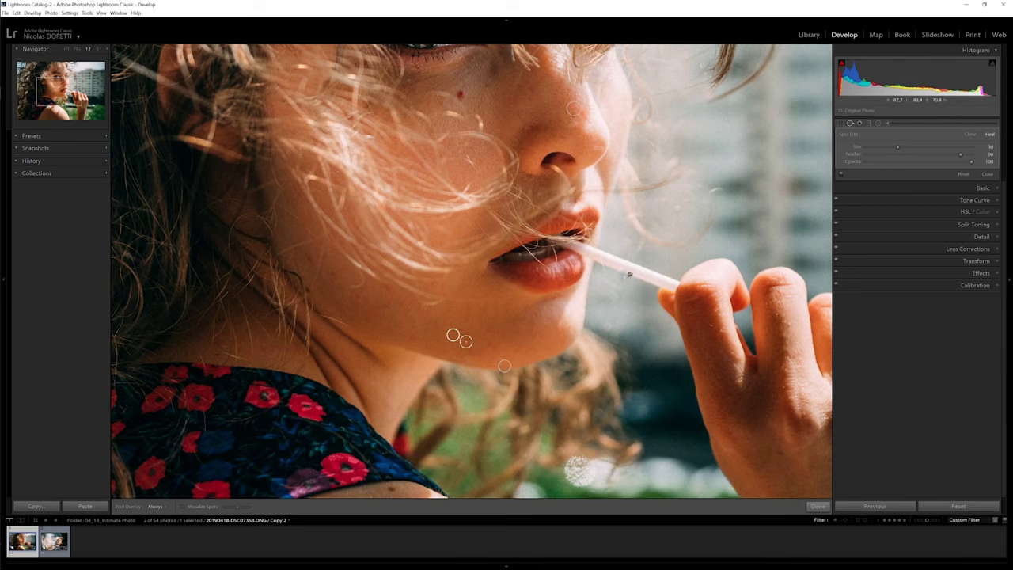
click(77, 52)
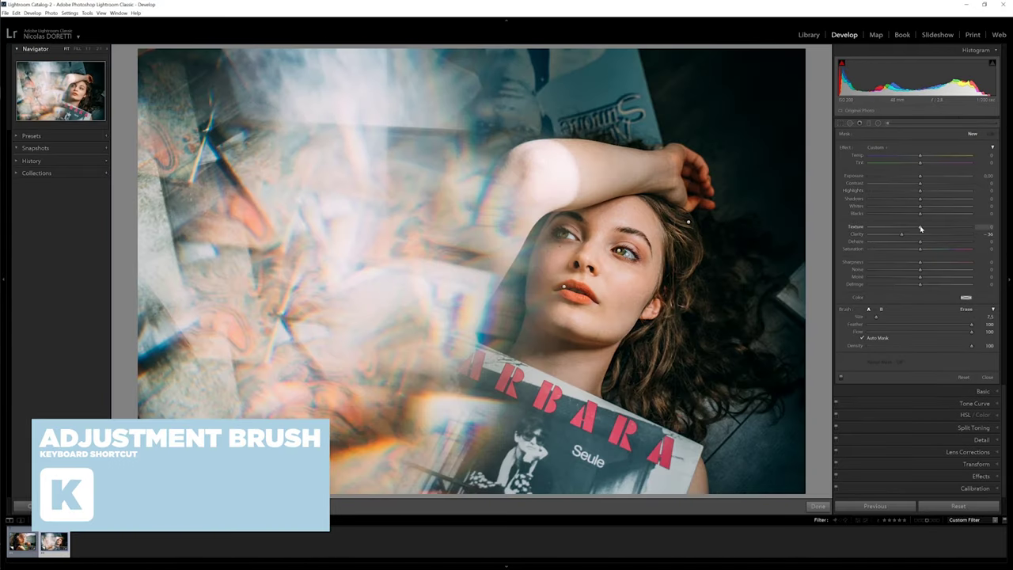
Step: Try negative texture and clarity with raised sharpness on the adjustment brush, and reset all three values
drag(894, 229, 884, 229)
drag(919, 262, 941, 265)
double_click(885, 228)
double_click(893, 235)
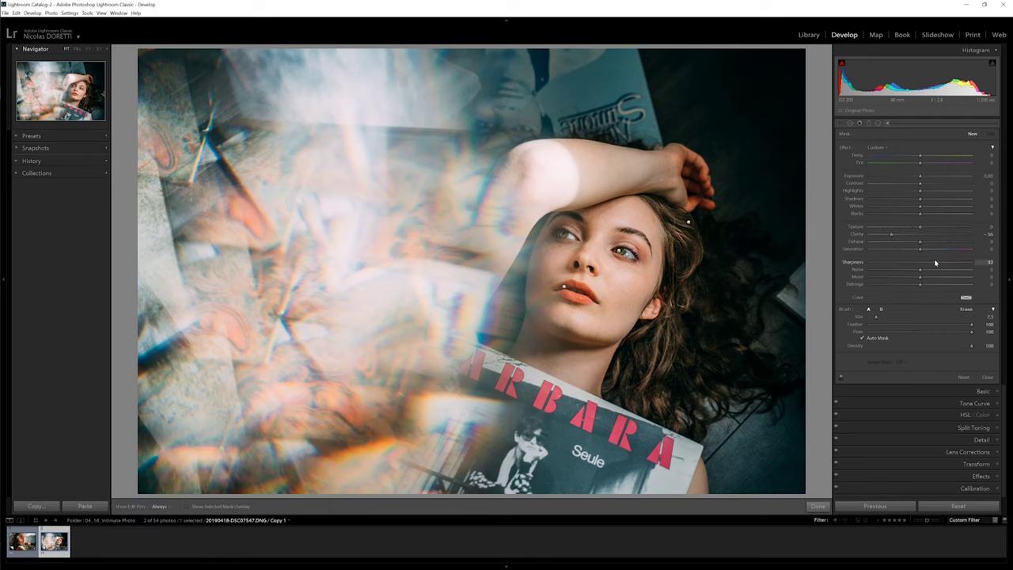
double_click(939, 262)
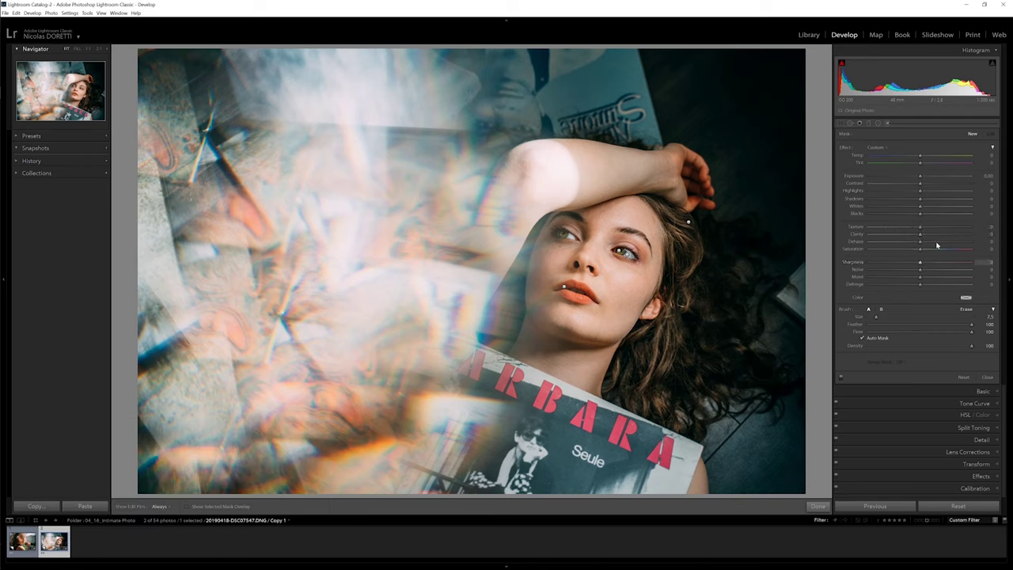
Step: Load the Soften Skin effect for the adjustment brush and set its clarity to -32
click(876, 147)
click(921, 332)
click(900, 150)
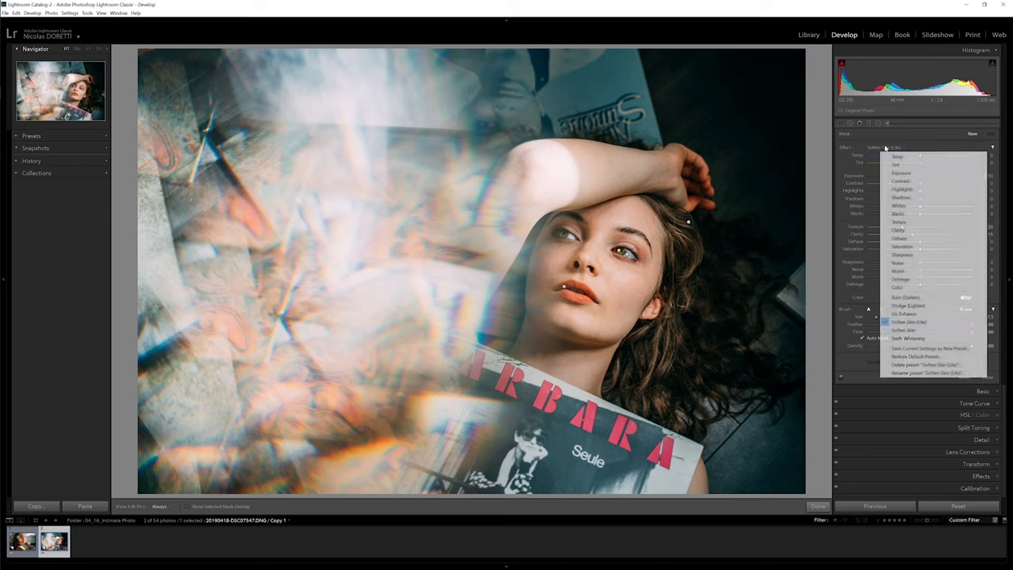
click(926, 329)
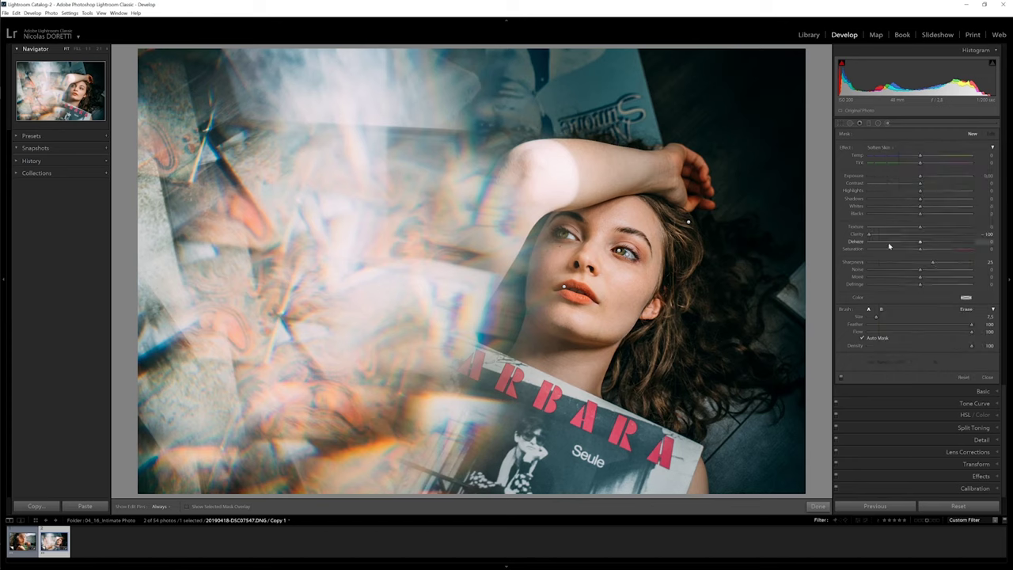
drag(901, 237, 904, 237)
Step: Soften the reclining woman's facial skin with a size 6.0 adjustment brush, hiding the edit pins
drag(875, 316, 874, 317)
key(h)
click(633, 278)
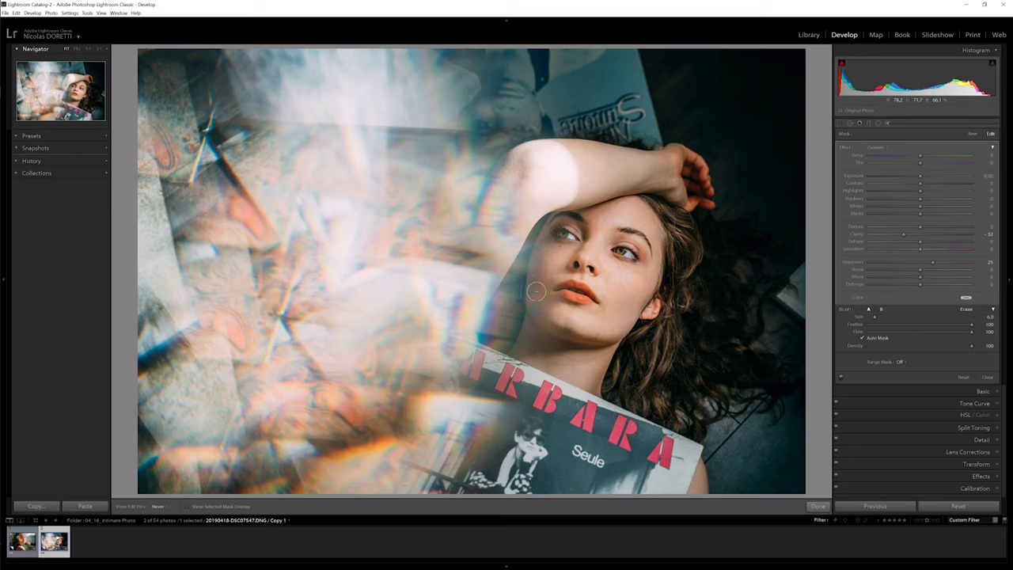
key(k)
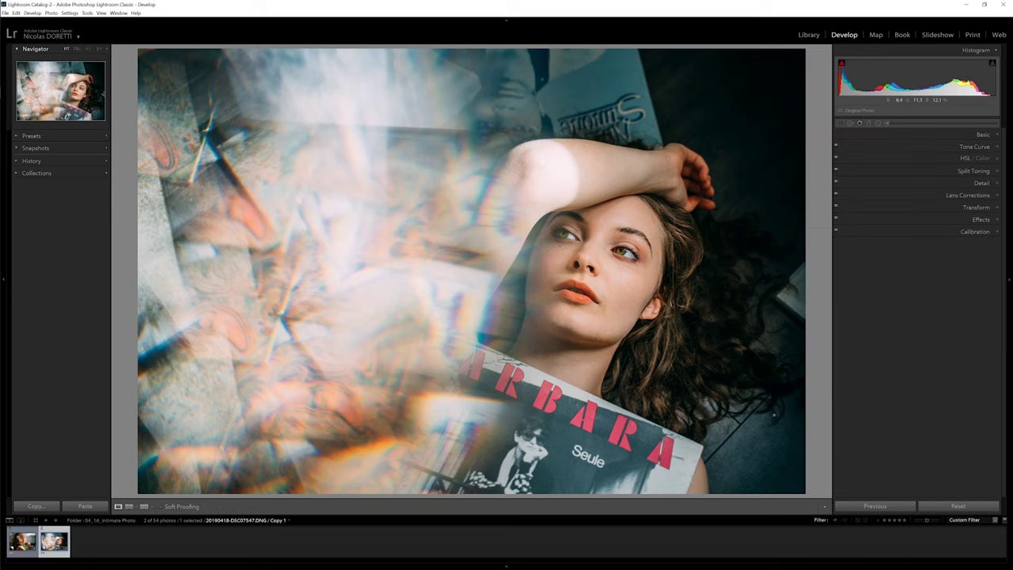
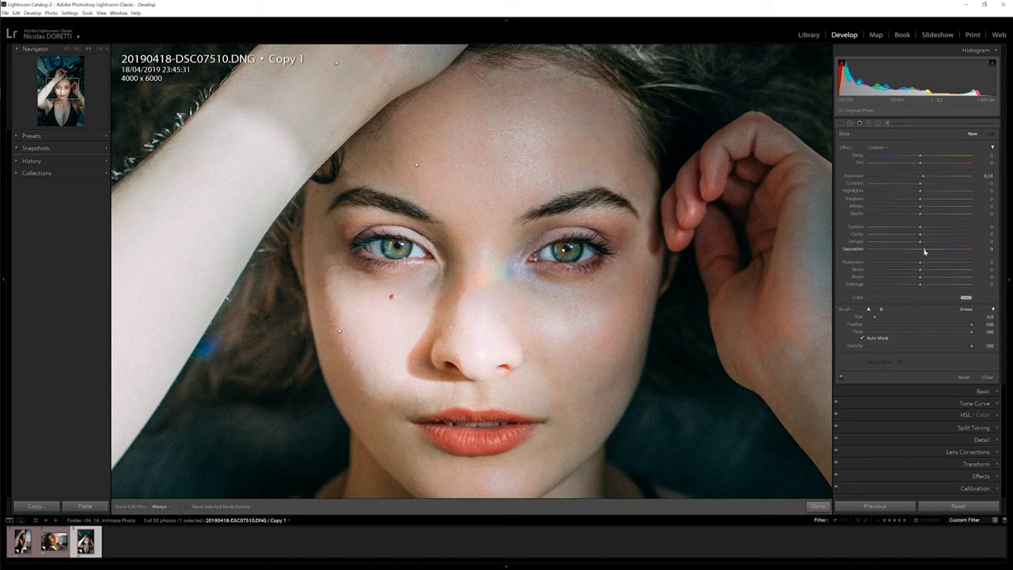
Step: Brush the lips in the front-facing portrait with exposure 0.30 and saturation 12, and give them a reddish-pink colour tint
mouse_move(441, 436)
mouse_down()
mouse_move(523, 432)
mouse_move(453, 419)
mouse_up()
key(h)
key(h)
click(965, 297)
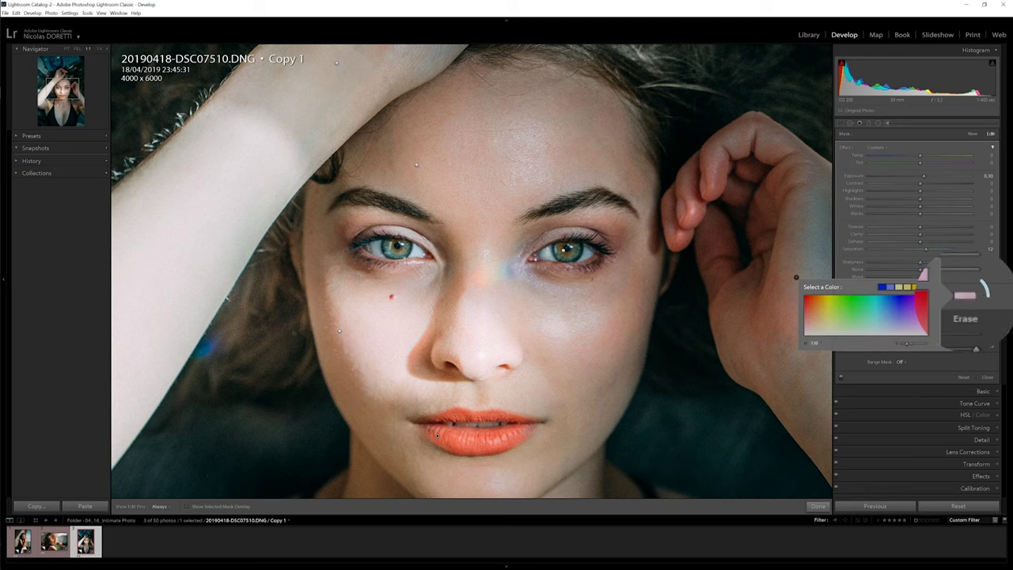
click(927, 326)
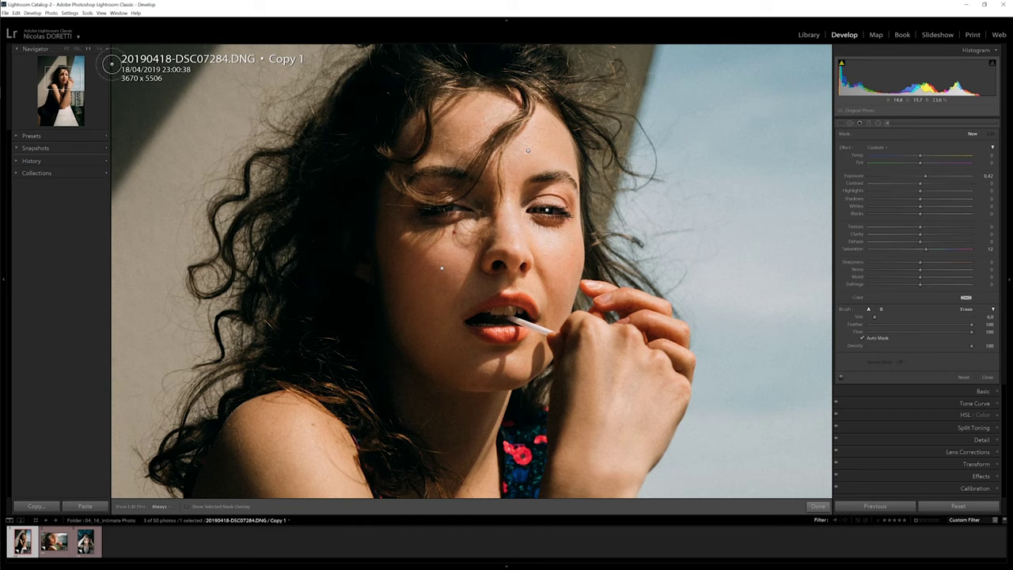
Step: Whiten the teeth of the woman with the lollipop using the Teeth Whitening brush effect at 2:1 zoom
click(100, 49)
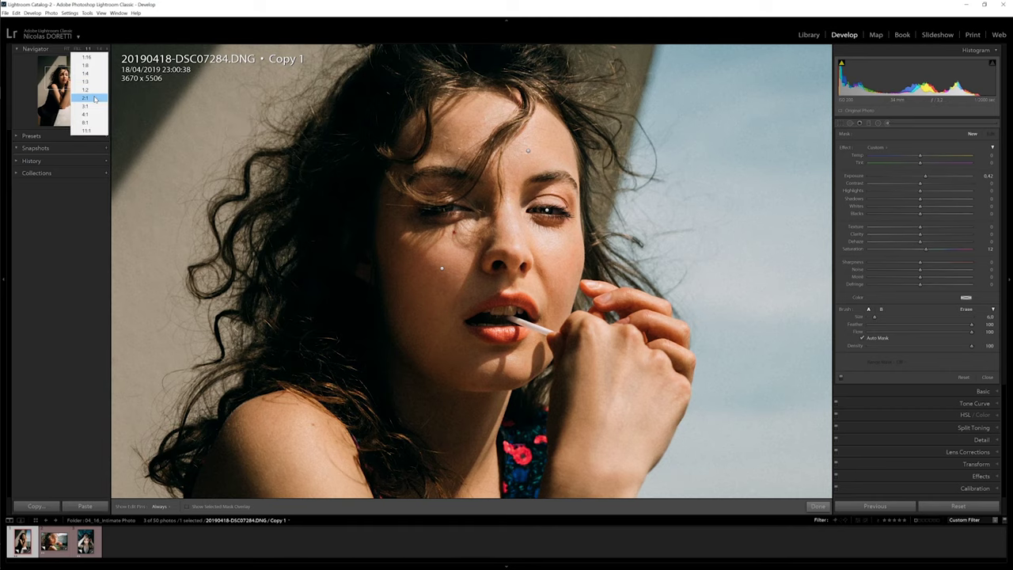
click(94, 97)
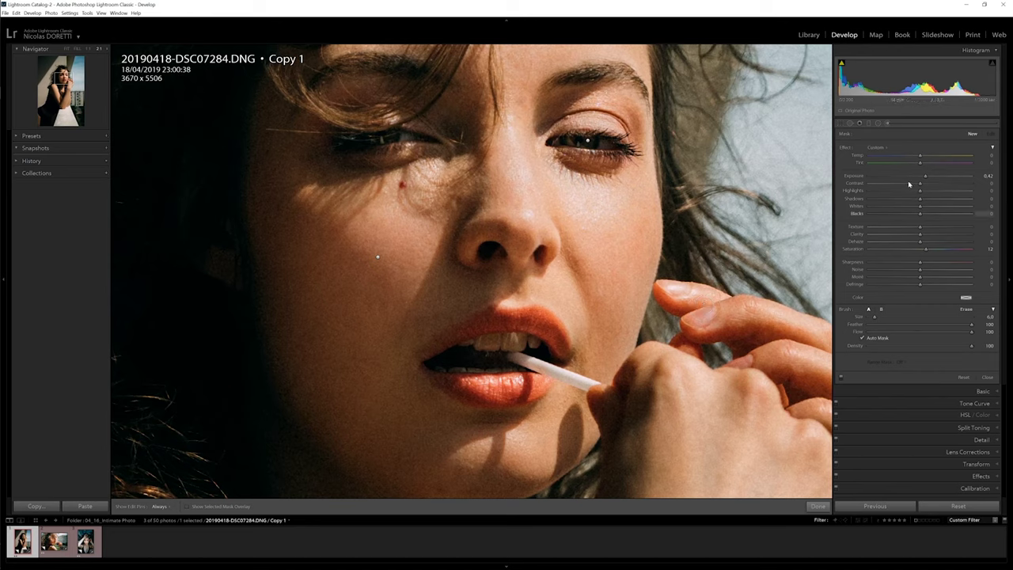
click(885, 150)
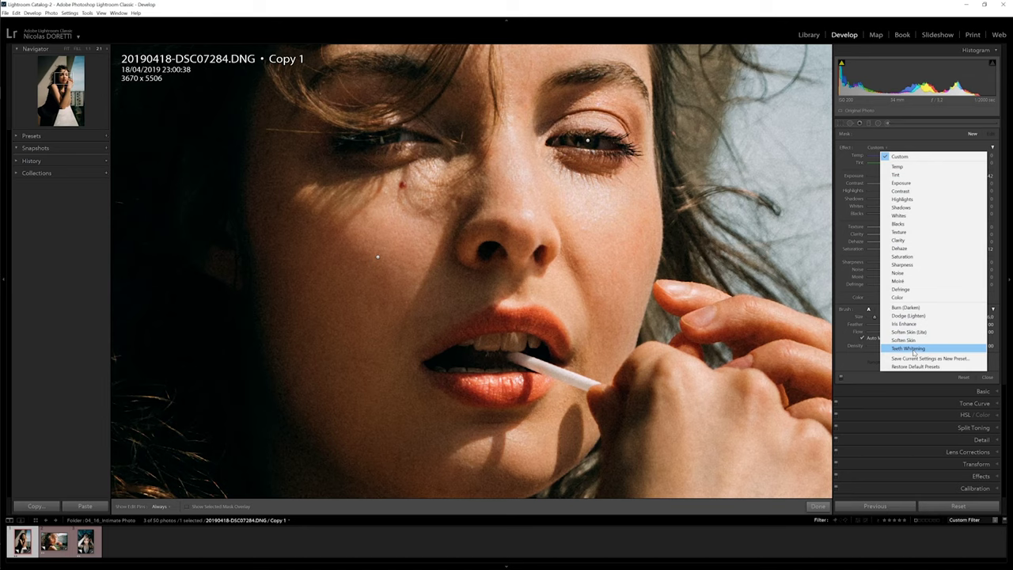
click(914, 349)
drag(514, 343, 467, 344)
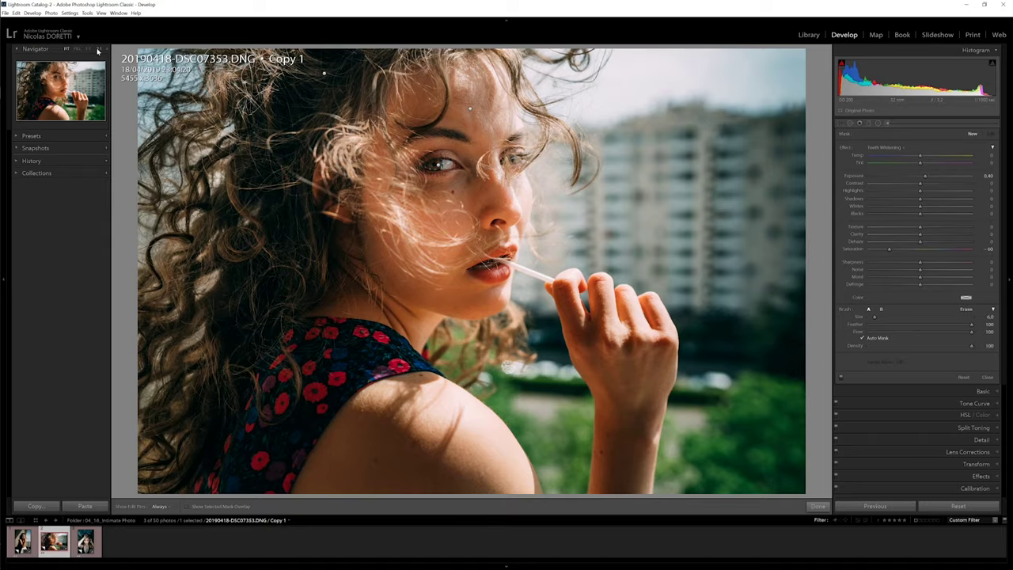
Step: Brighten the white of the eye in the windblown portrait with brush exposure 0.47 and a lower saturation
click(97, 50)
drag(224, 413, 532, 411)
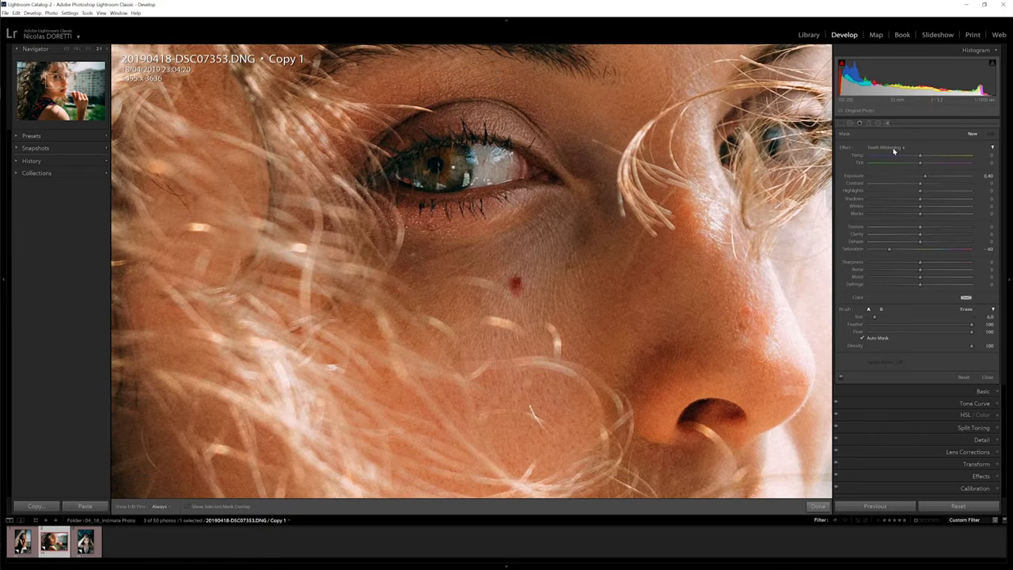
drag(929, 179, 932, 179)
key(h)
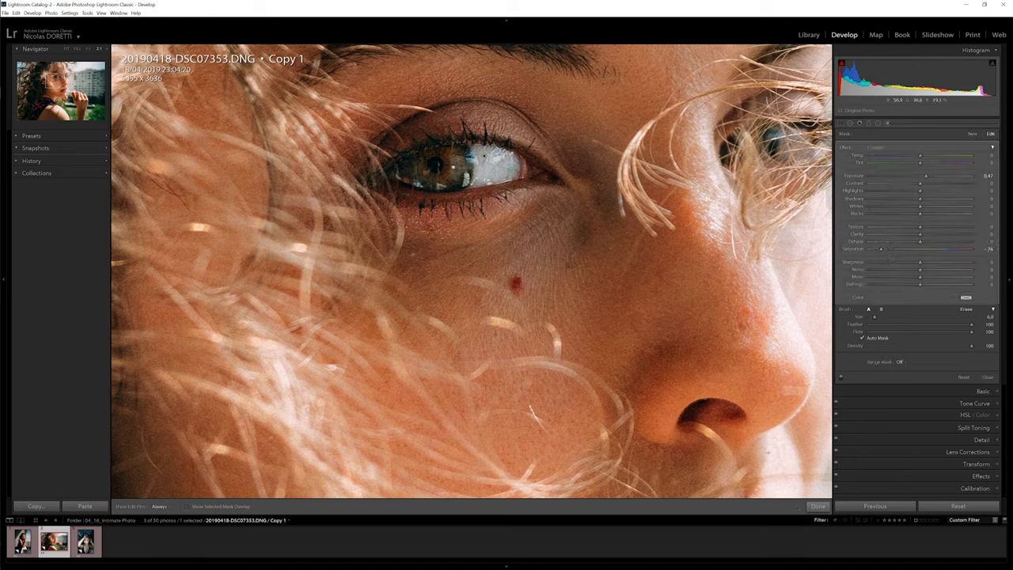
click(817, 505)
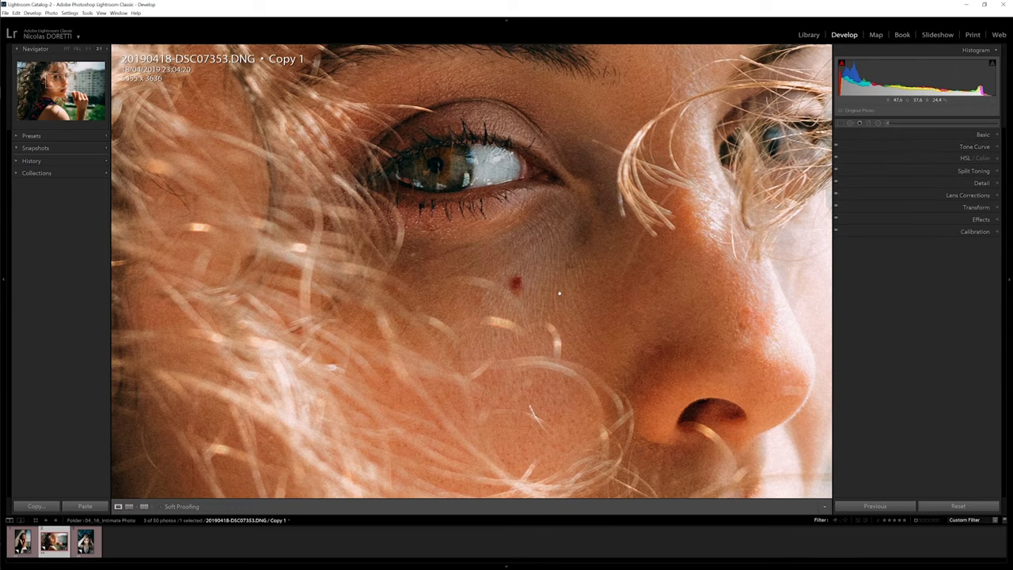
key(z)
Step: Sharpen the eye in the windblown portrait with the adjustment brush's Sharpness effect at 50
key(k)
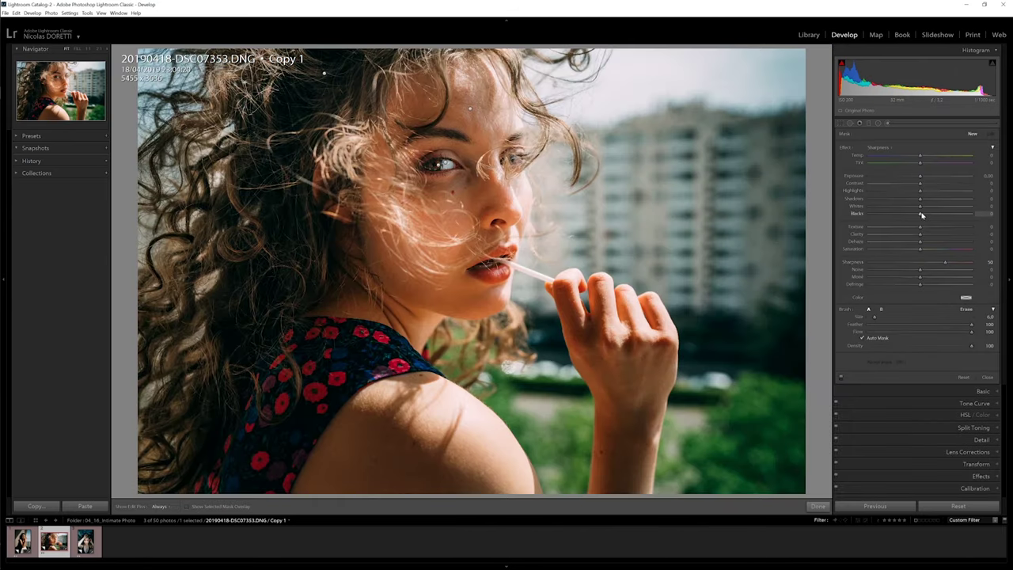
scroll(436, 166, up, 3)
click(443, 162)
key(h)
scroll(490, 269, down, 2)
drag(882, 317, 884, 317)
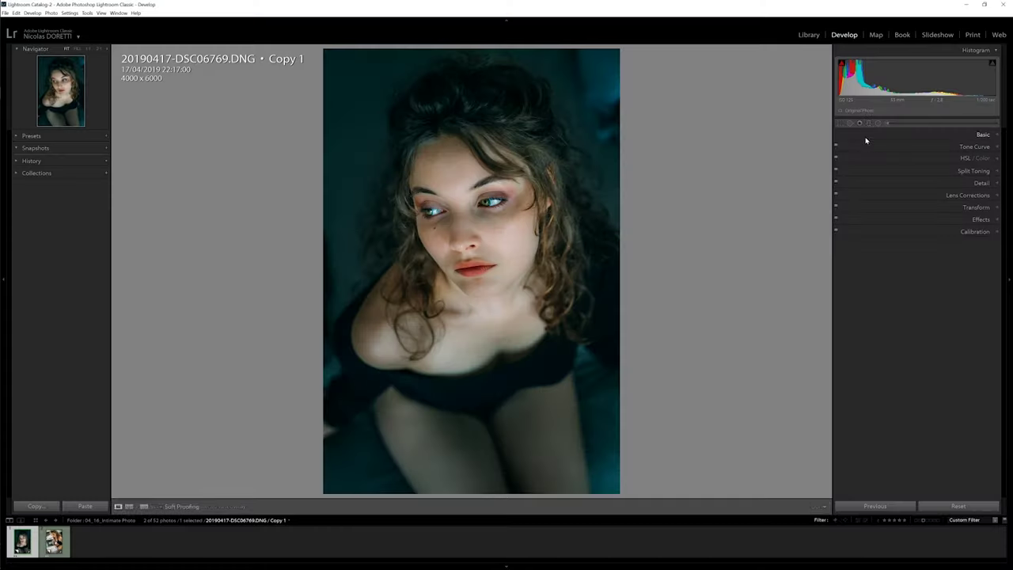
Step: Add a slanted graduated filter over the legs at the bottom of the dark portrait and lower its exposure
click(868, 122)
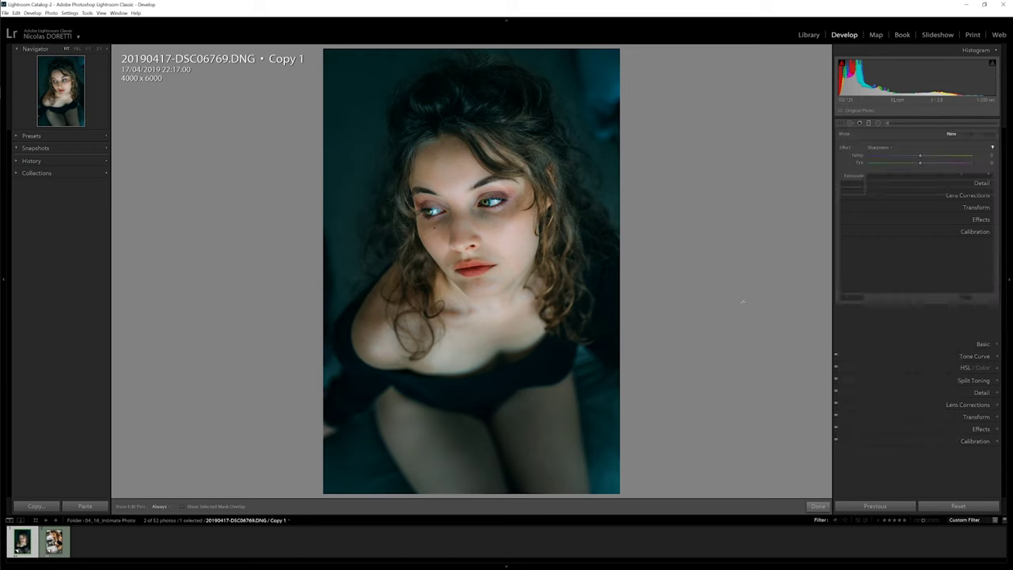
drag(566, 435, 554, 368)
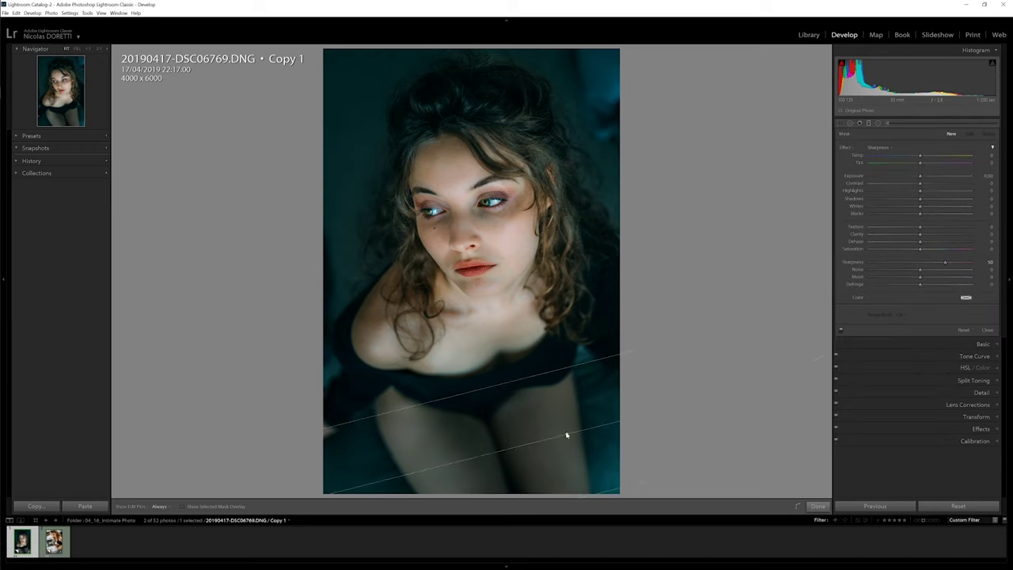
drag(918, 180, 896, 177)
Step: Add a second graduated filter across the upper-left corner of the dark portrait and lower its exposure to about -1
click(951, 133)
drag(380, 106, 398, 140)
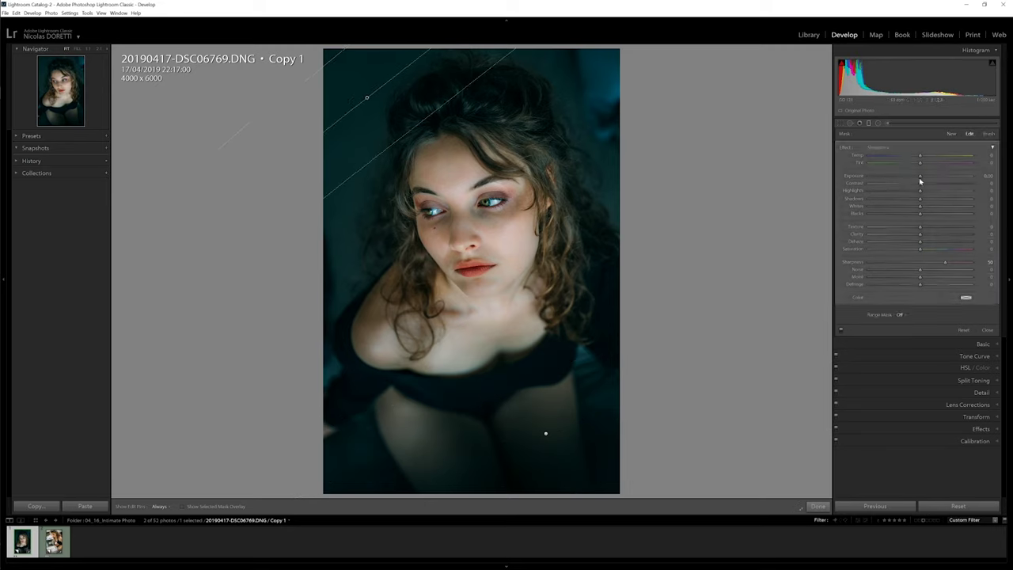
drag(917, 179, 912, 179)
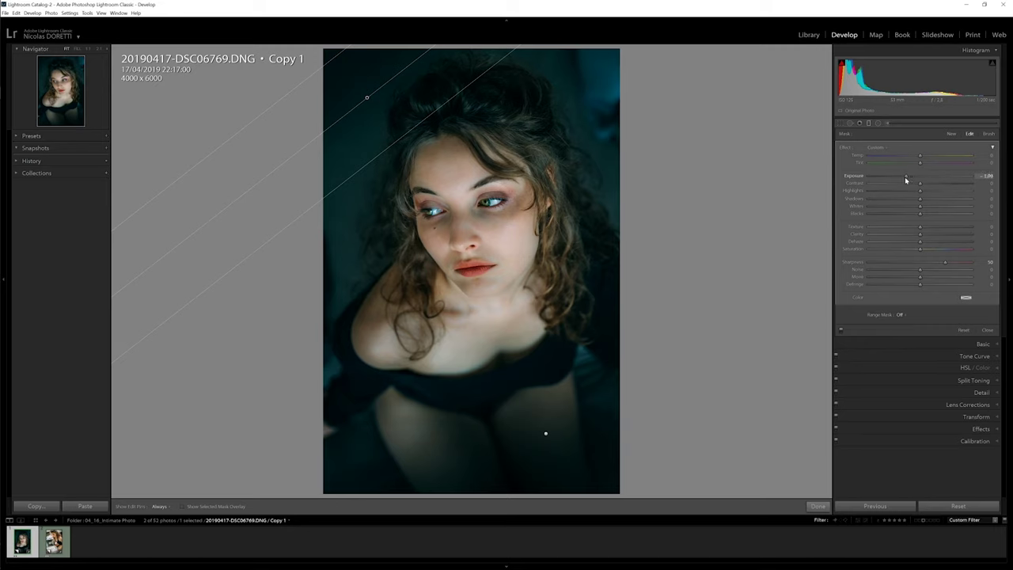
Step: Place a circular radial filter around the woman's face, invert its mask and raise its exposure to about 0.40
key(shift+m)
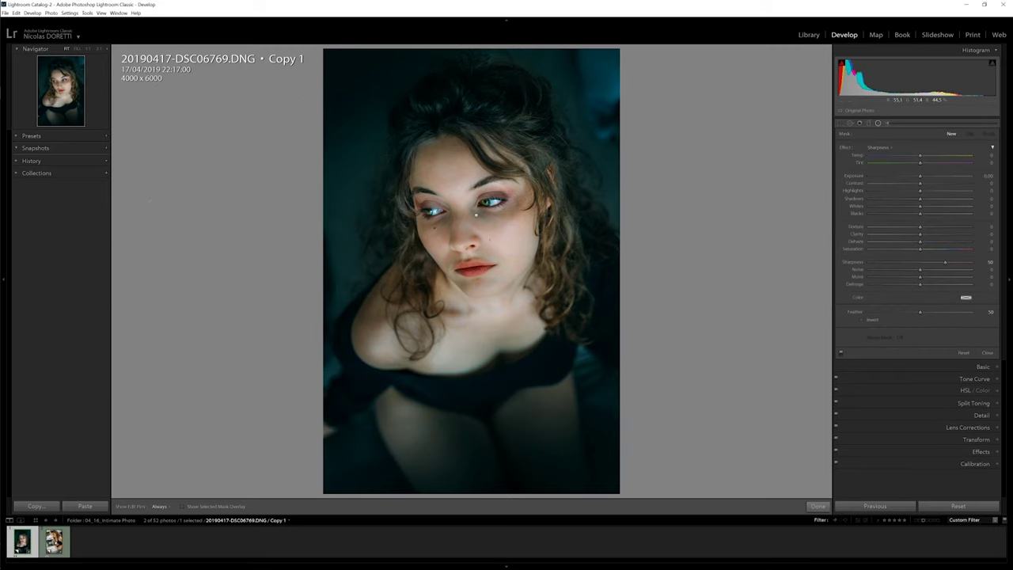
mouse_move(475, 213)
mouse_down()
mouse_move(577, 332)
mouse_move(554, 303)
mouse_up()
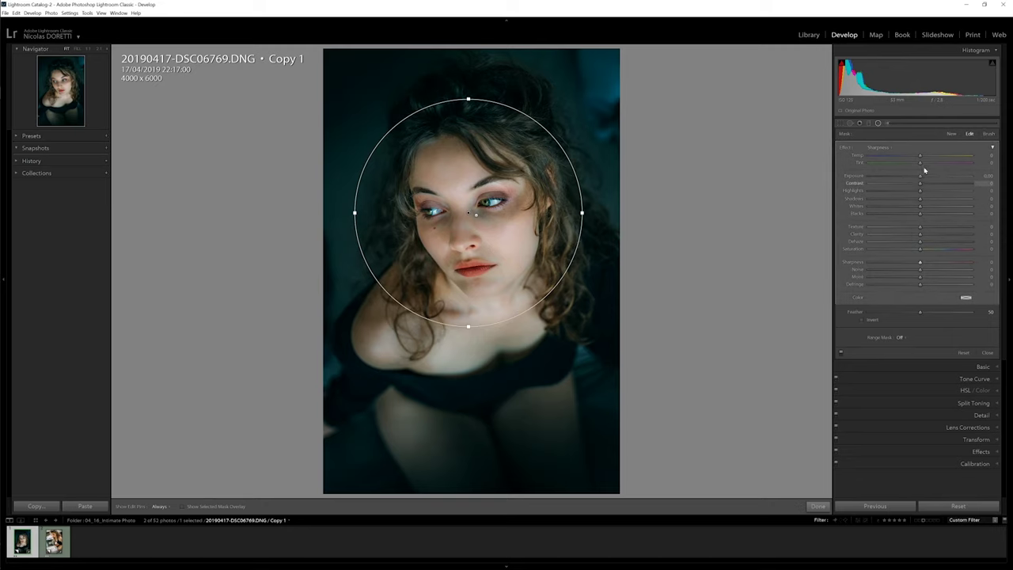
drag(922, 180, 924, 181)
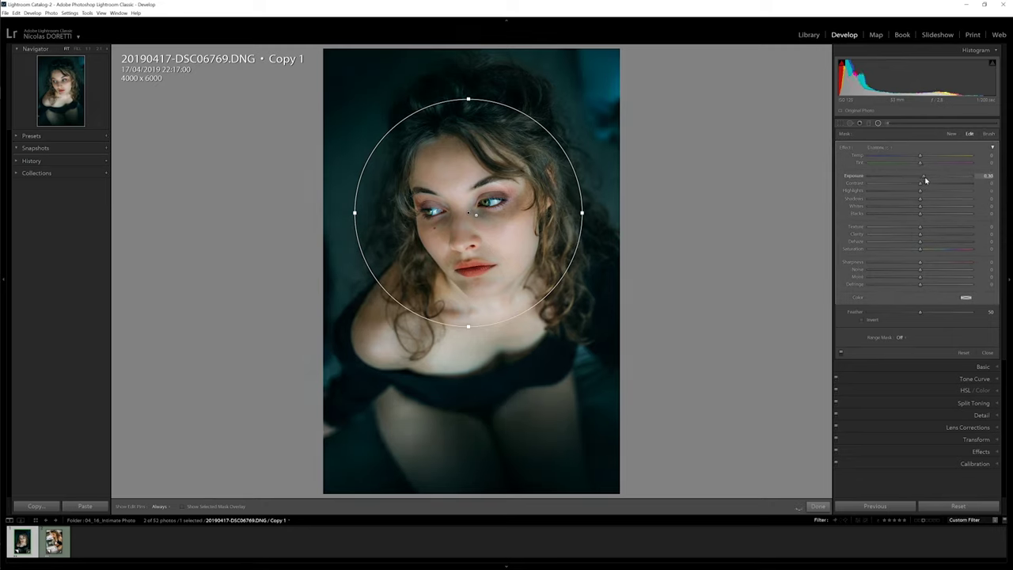
click(871, 319)
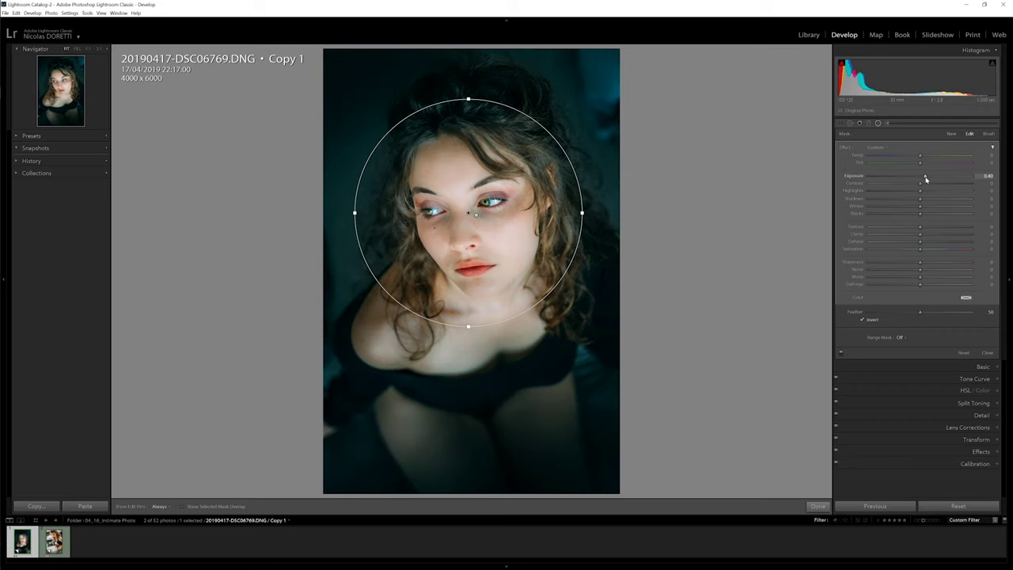
drag(925, 180, 923, 181)
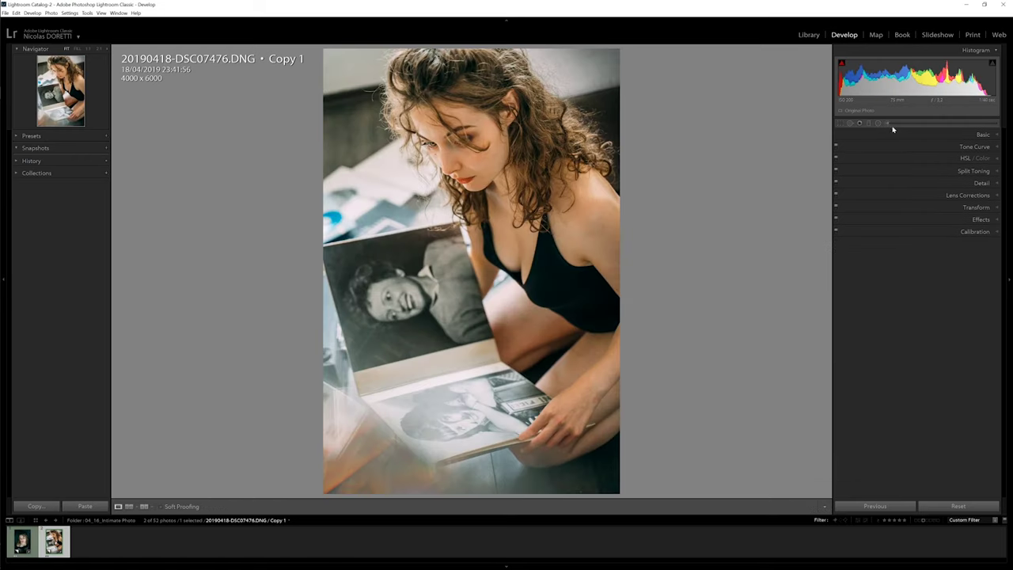
Step: Set the adjustment brush's effect to Blacks for the portrait with the photo album, and open the effect presets again
click(877, 148)
click(906, 214)
click(876, 147)
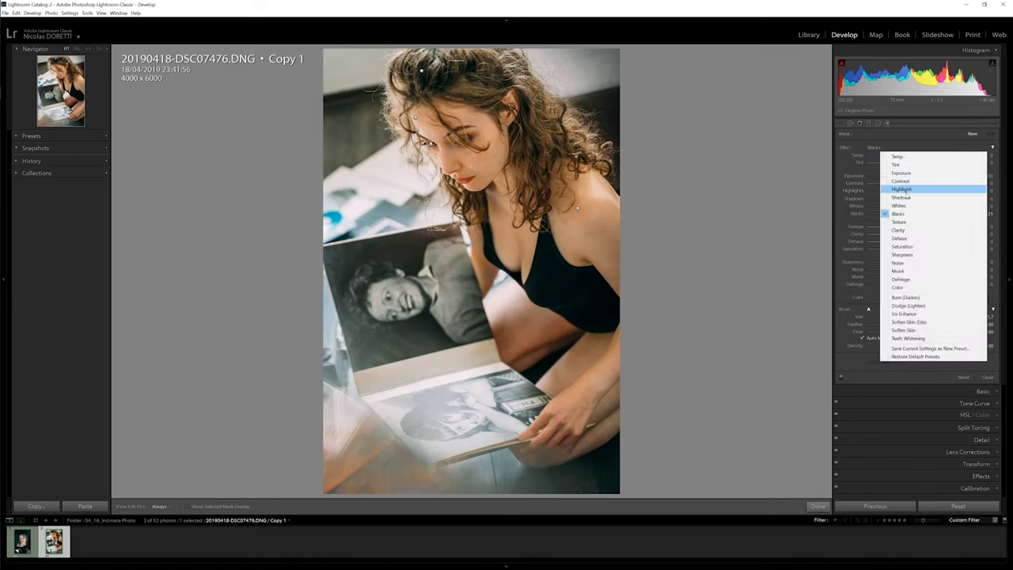